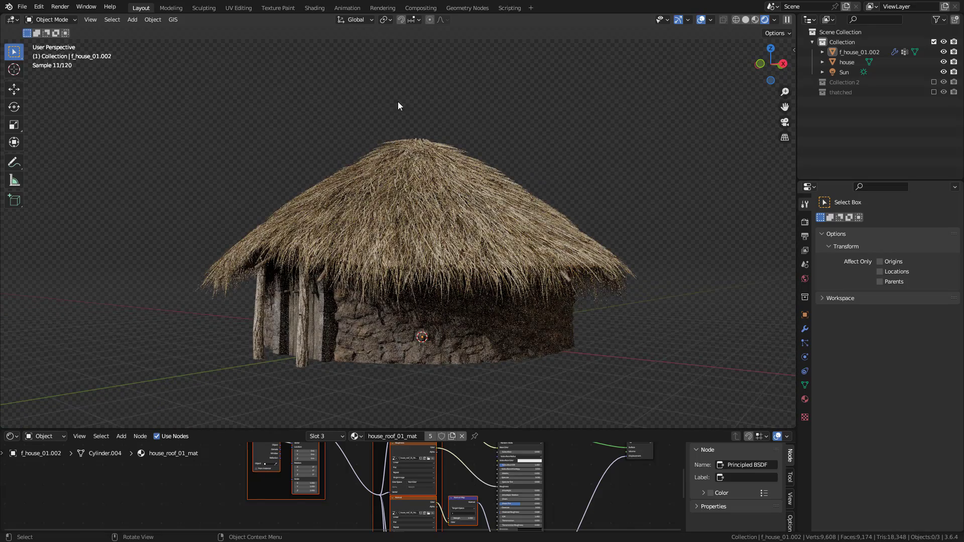
Inspect the finished thatched hut from several sides with the viewport overlays hidden.
middle_drag(363, 117, 468, 134)
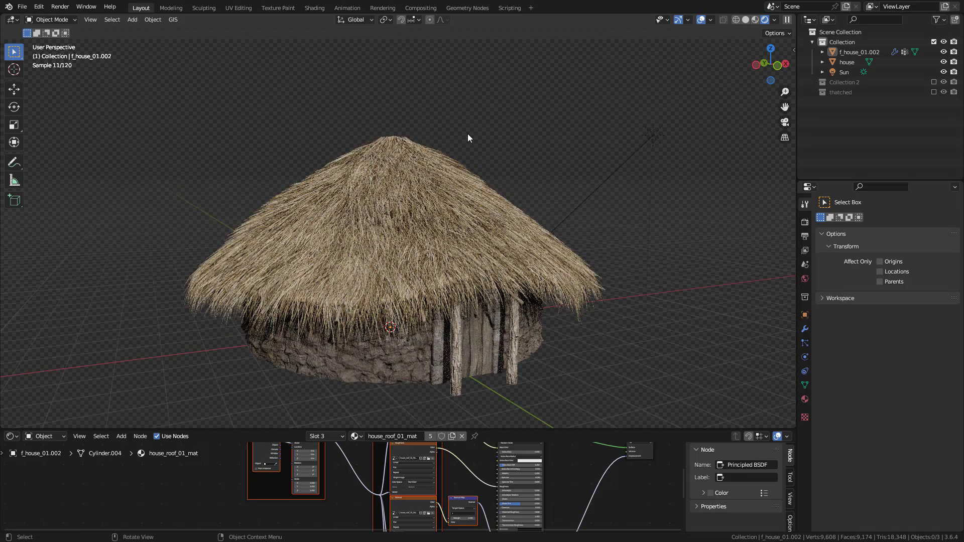
click(702, 21)
middle_drag(610, 213, 521, 207)
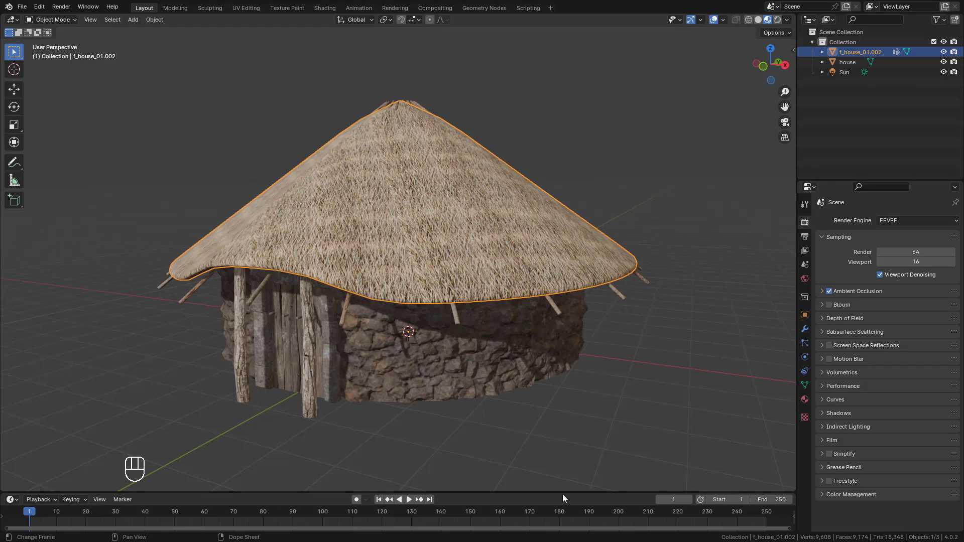
Turn the timeline area into a Shader Editor and enlarge it slightly.
drag(562, 494, 302, 345)
click(18, 345)
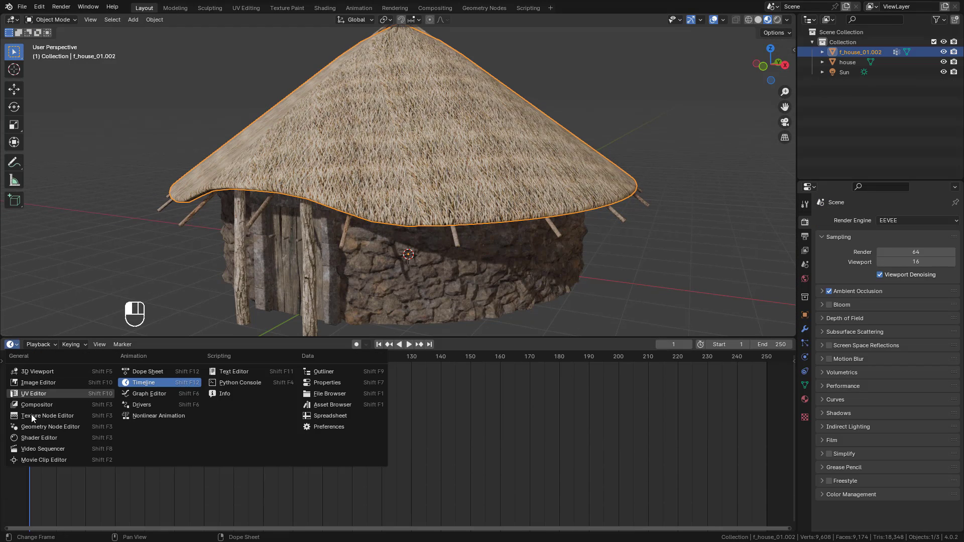
click(44, 437)
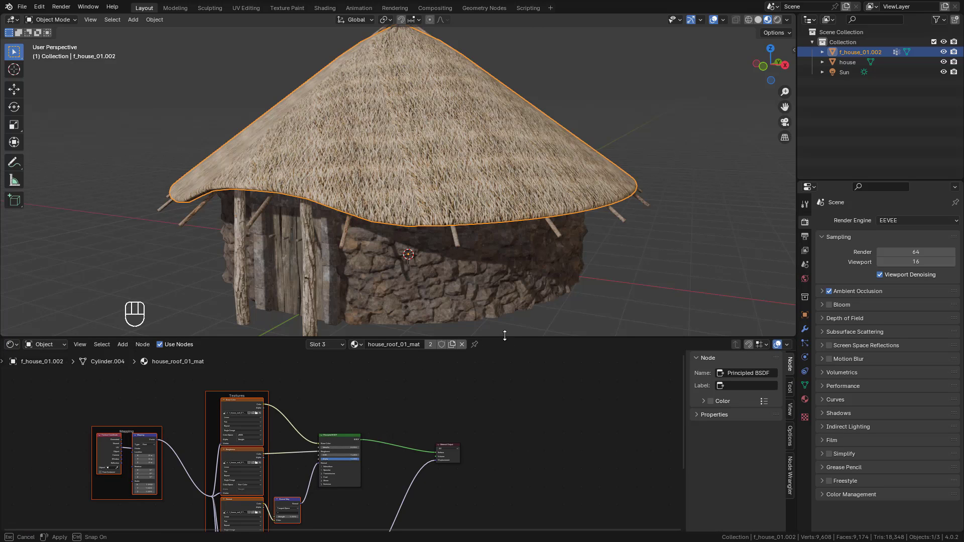
drag(502, 337, 477, 326)
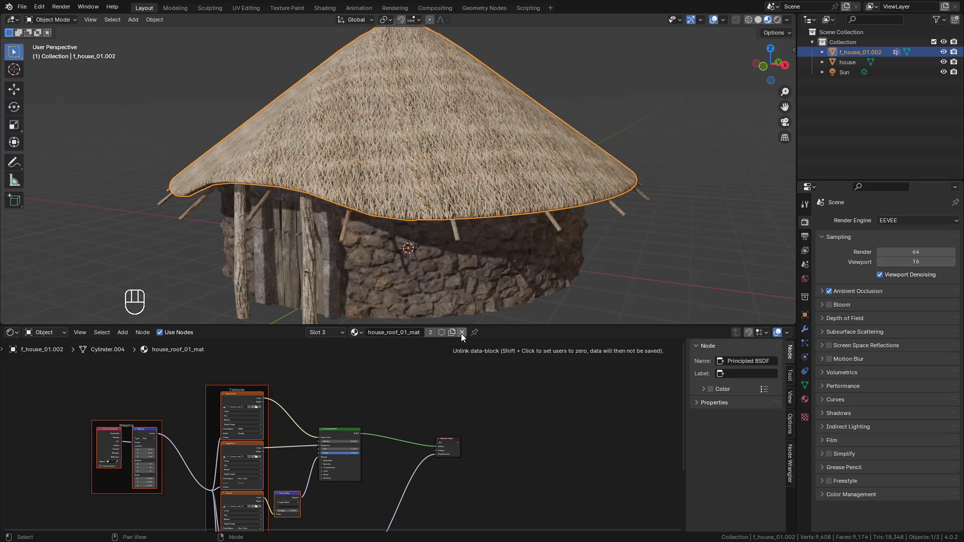
Unlink house_roof_01_mat from the roof's material slot and create a new material in its place.
click(461, 334)
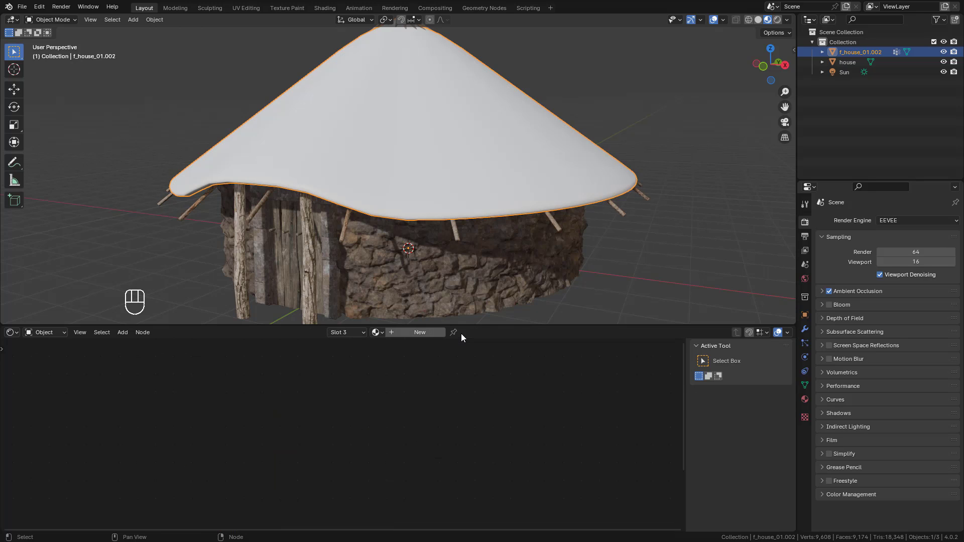
click(406, 330)
click(317, 429)
middle_drag(316, 430, 388, 391)
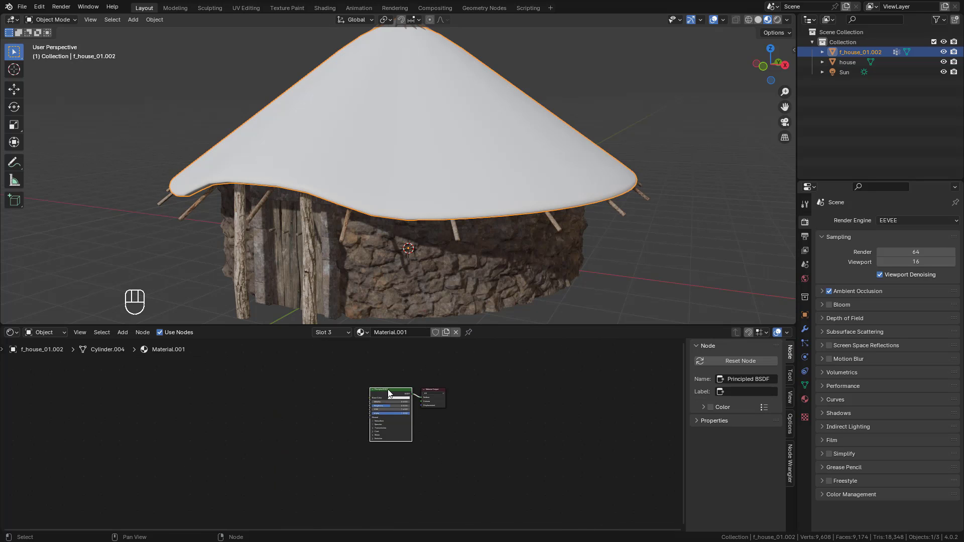
Build a Principled texture setup on the new material from the reed_roof_04 diffuse, normal and roughness 4k maps.
scroll(394, 391, up, 1)
key(ctrl+shift+t)
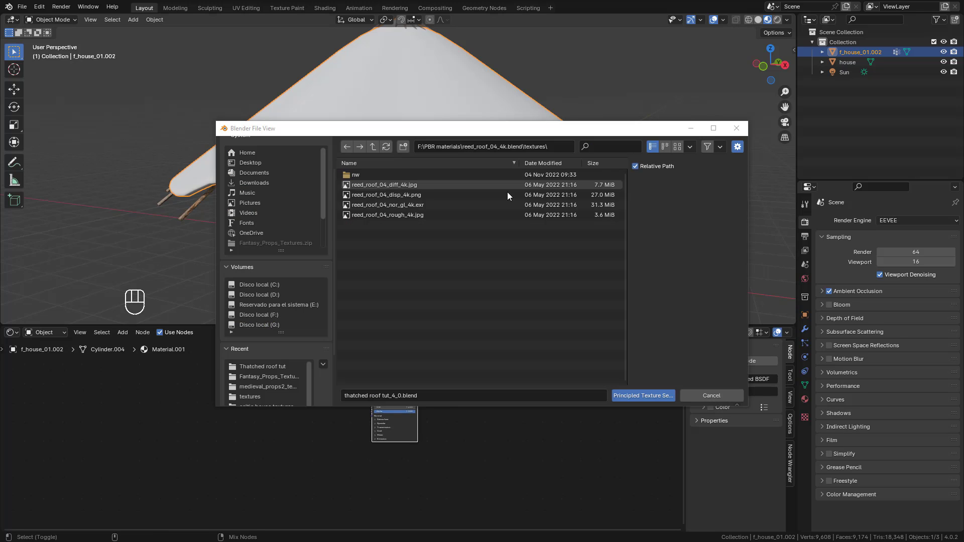
click(676, 146)
click(441, 194)
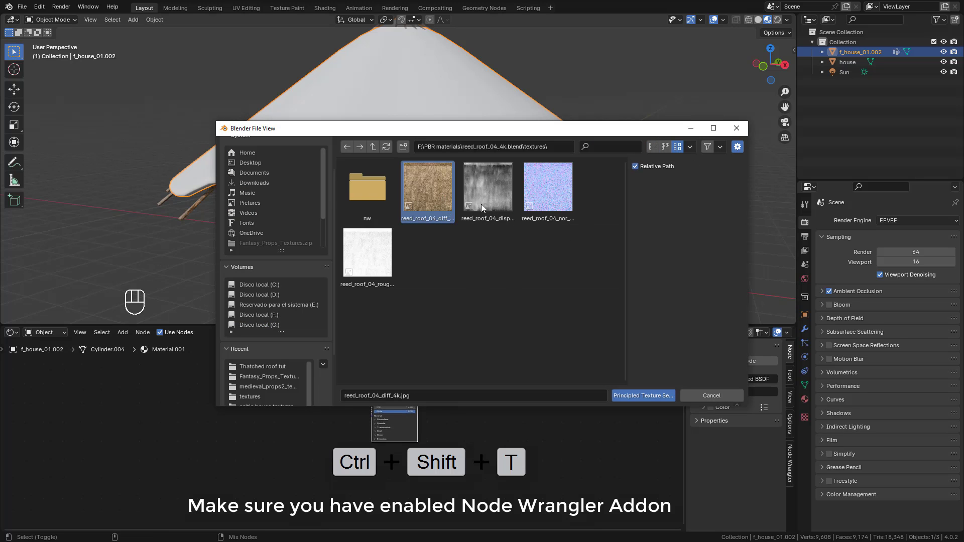
ctrl+click(548, 195)
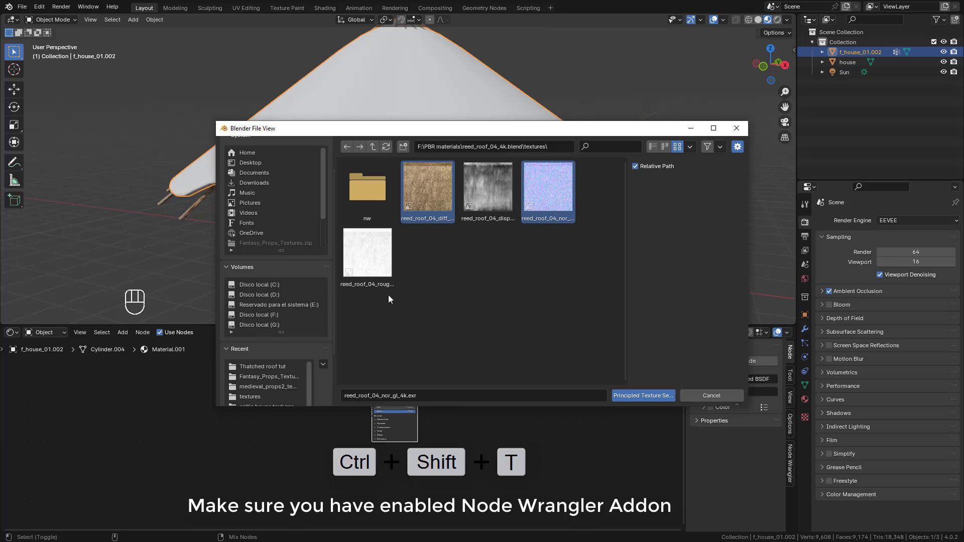
ctrl+click(372, 263)
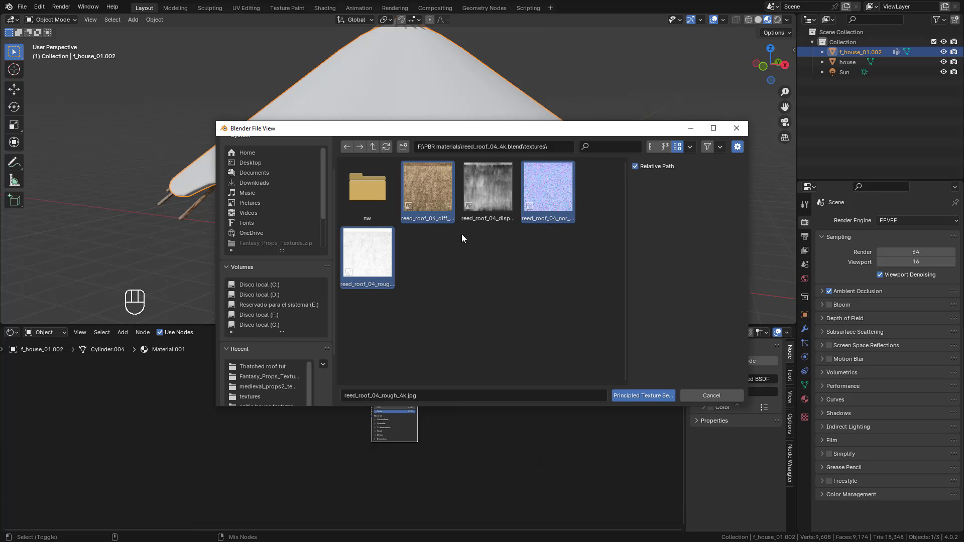
ctrl+click(492, 193)
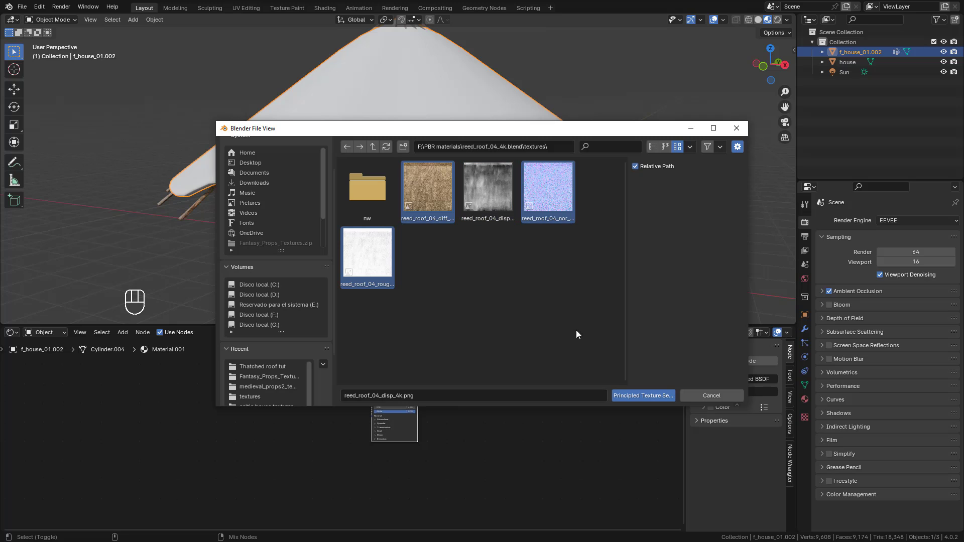
click(644, 397)
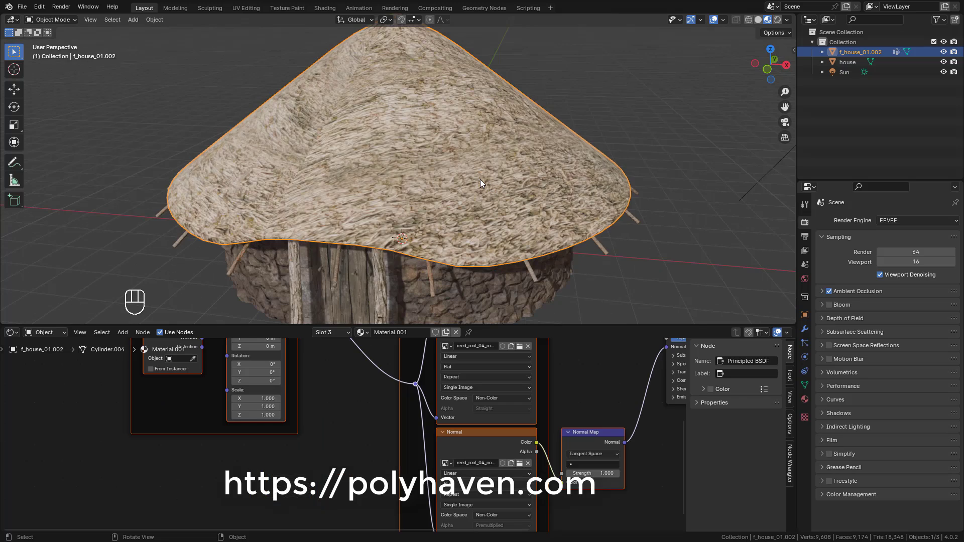
UV-map the whole roof mesh with Cube Projection and return to Object Mode.
key(Tab)
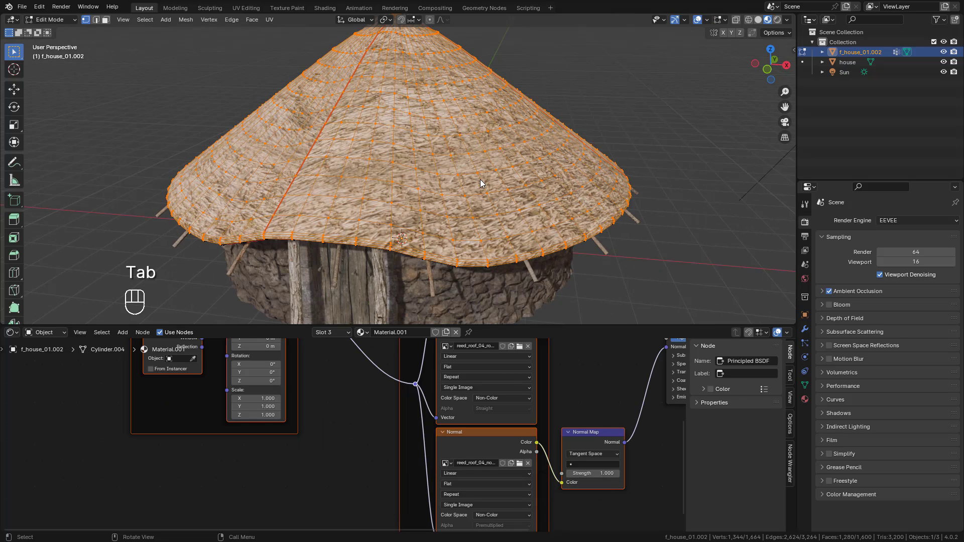
key(u)
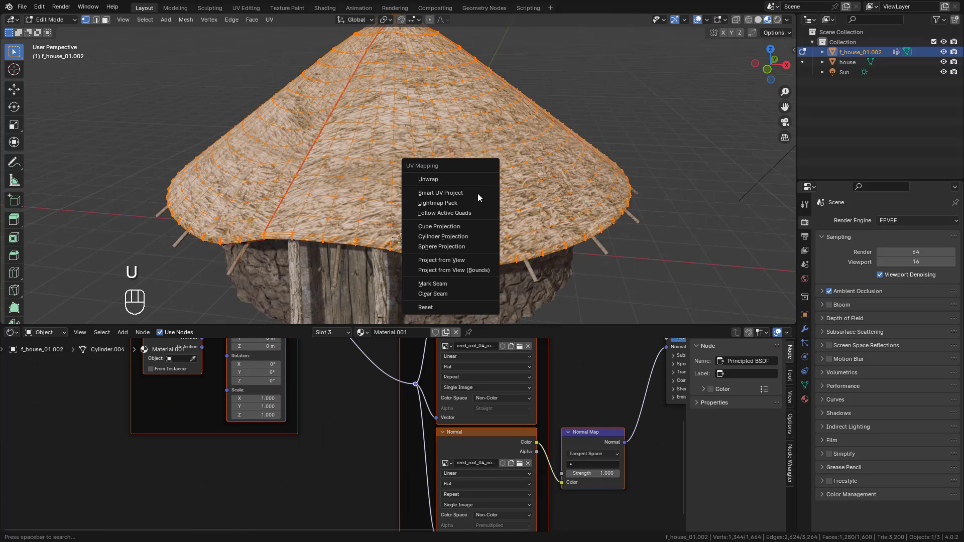
click(452, 226)
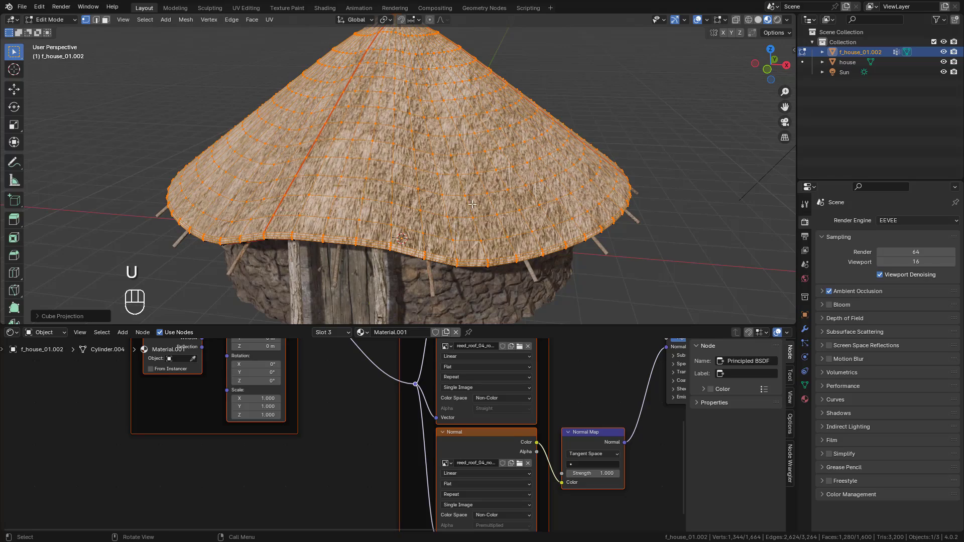
key(Tab)
middle_drag(483, 191, 552, 181)
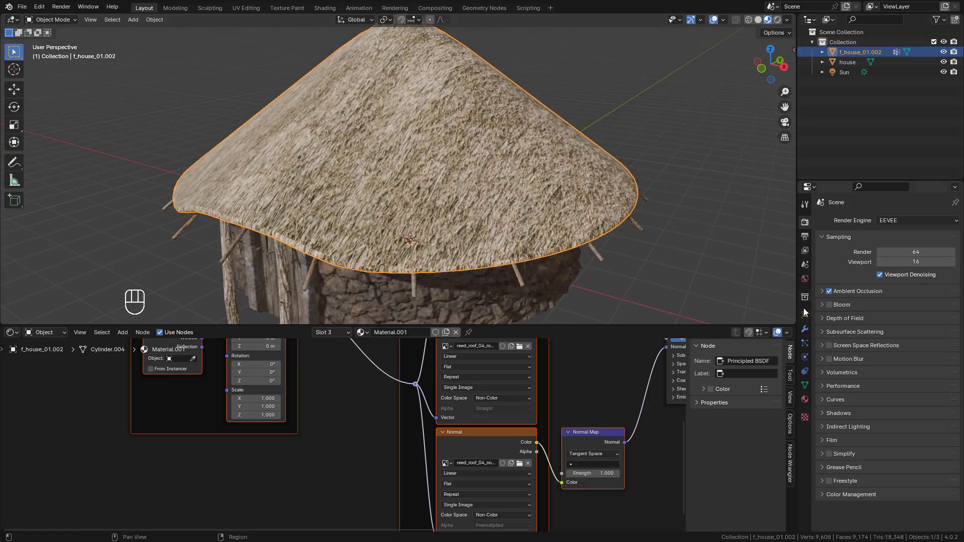
Add a particle system to the roof and set its type to Hair.
click(805, 344)
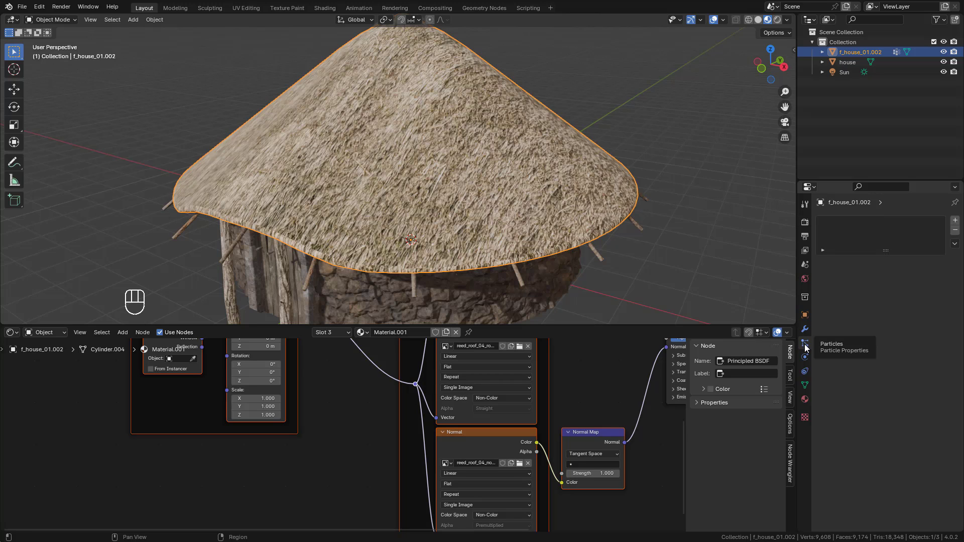
click(955, 222)
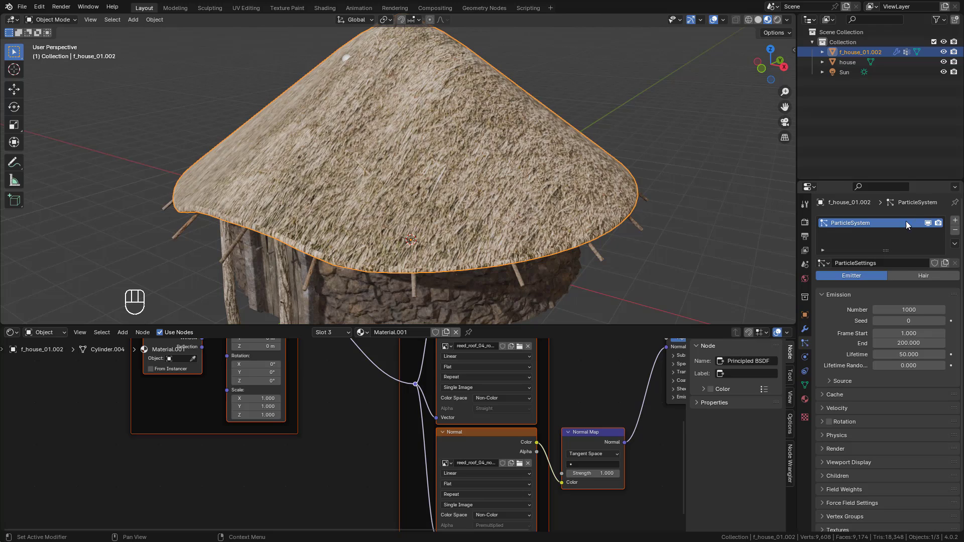
click(922, 278)
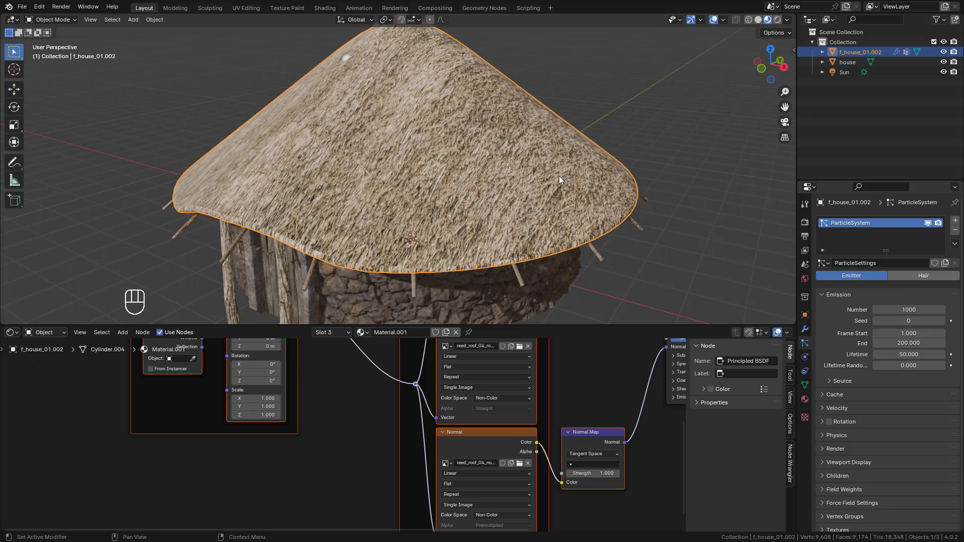
scroll(558, 179, down, 1)
middle_drag(552, 172, 548, 162)
shift+middle_drag(548, 163, 547, 192)
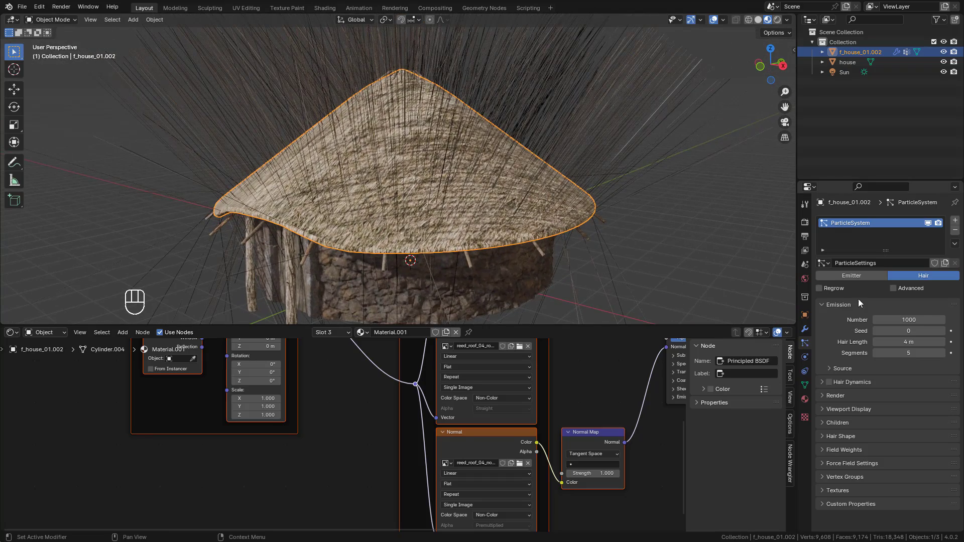
Set the roof's hair emission to 400 strands with a hair length of 1 m and 8 segments.
click(908, 320)
text(400)
key(Return)
mouse_move(909, 342)
mouse_down()
mouse_move(886, 341)
mouse_move(907, 343)
mouse_up()
click(908, 343)
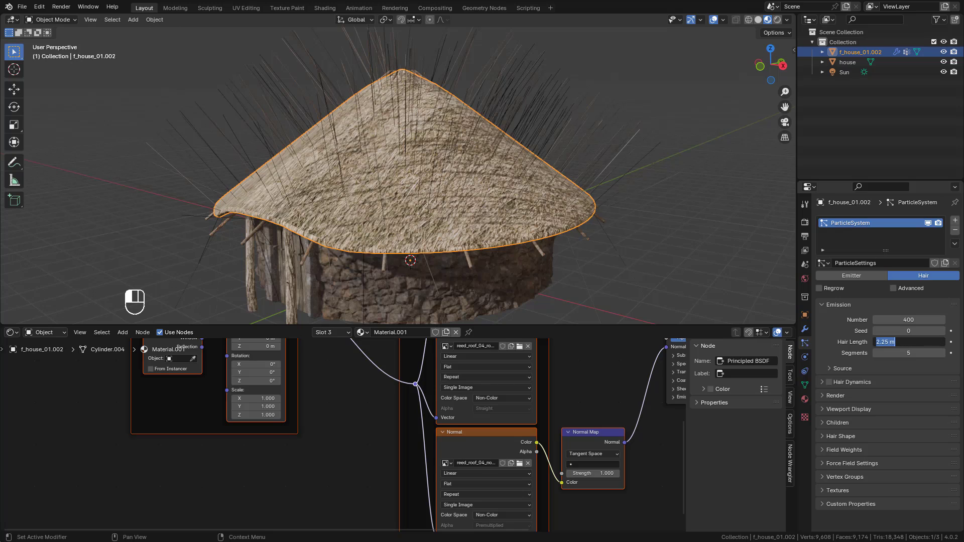
text(1)
key(Return)
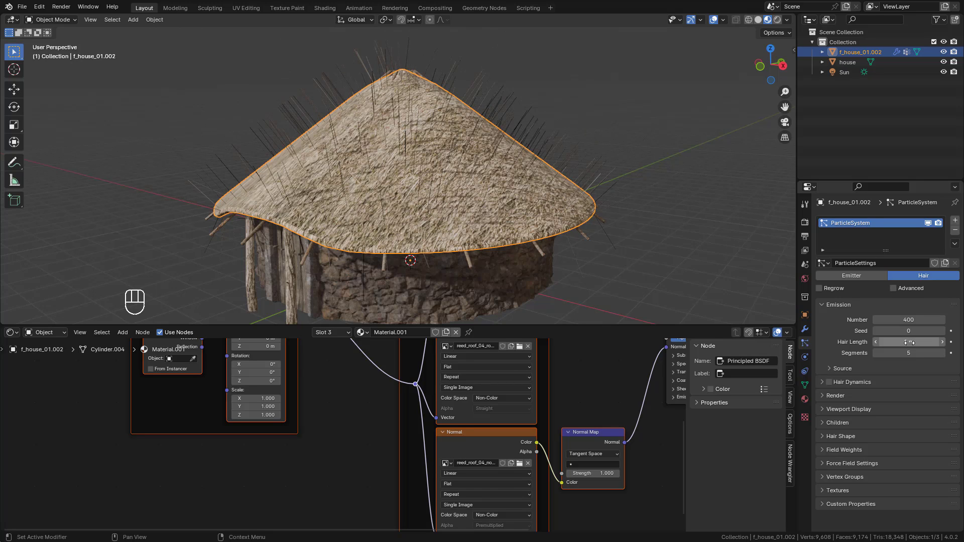
click(942, 354)
click(942, 353)
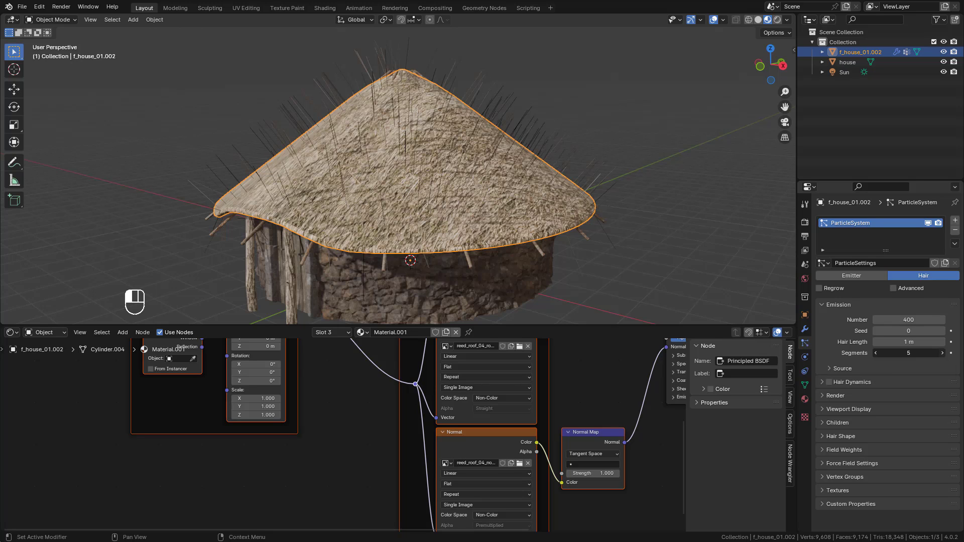
click(942, 354)
click(942, 354)
click(876, 353)
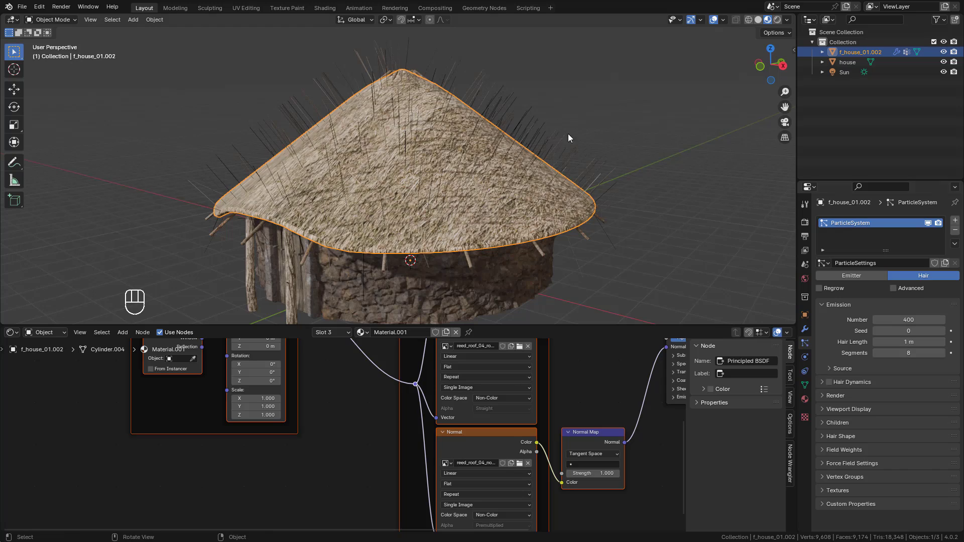
Set the render engine to Cycles with GPU Compute as the device.
click(805, 223)
click(881, 222)
click(896, 243)
click(895, 245)
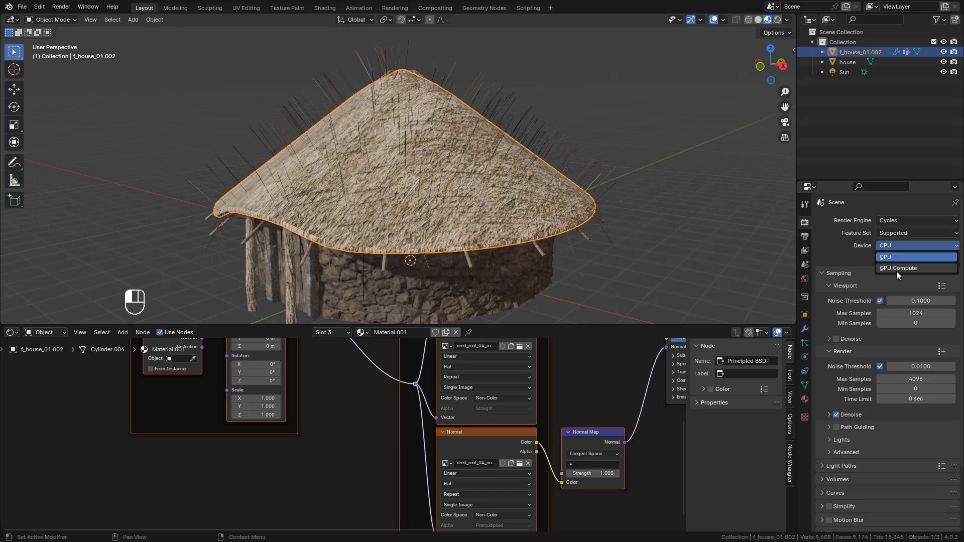
click(896, 269)
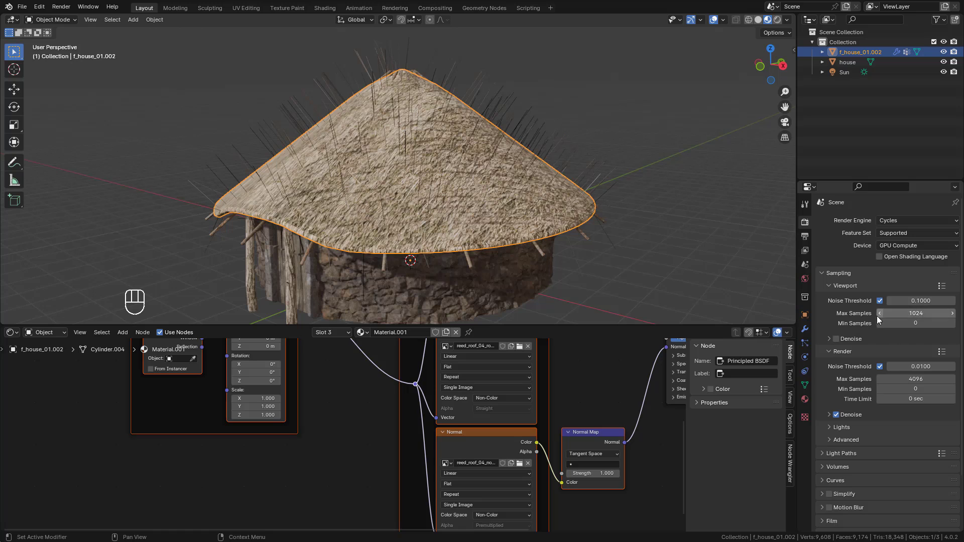
Limit the viewport sampling to 100 max samples and show the scene in rendered shading.
click(915, 313)
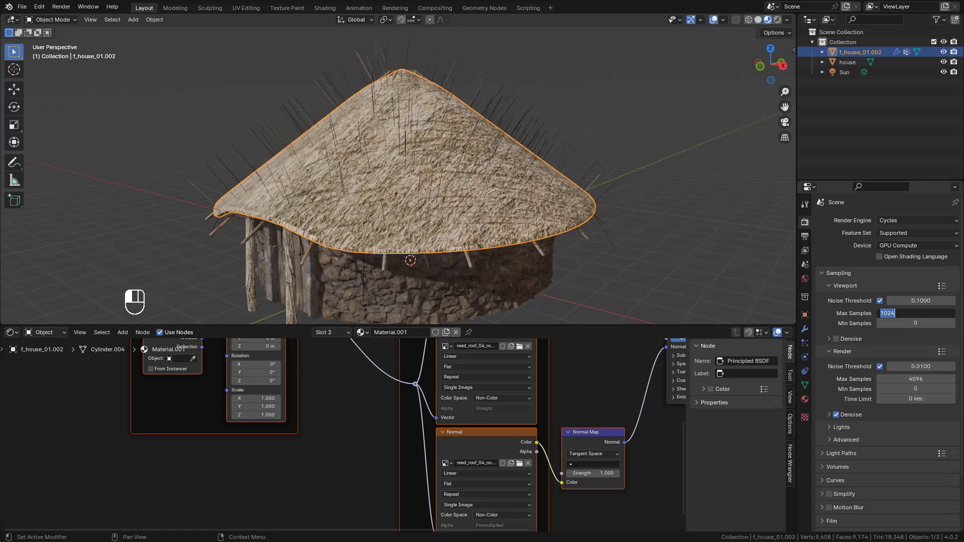
text(100)
key(Return)
click(778, 21)
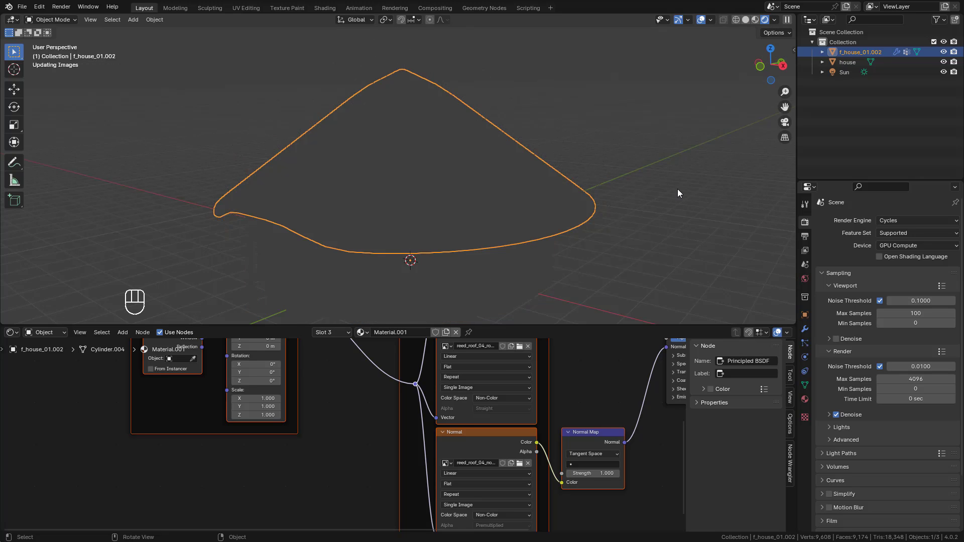
Give the roof's hair Interpolated children with a display amount of 40 and a length of 0.585.
click(805, 343)
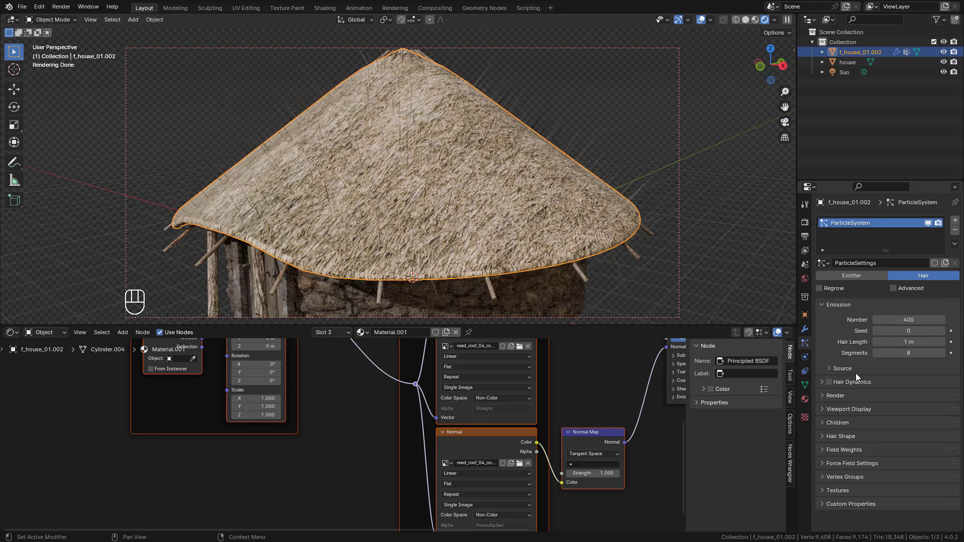
click(842, 423)
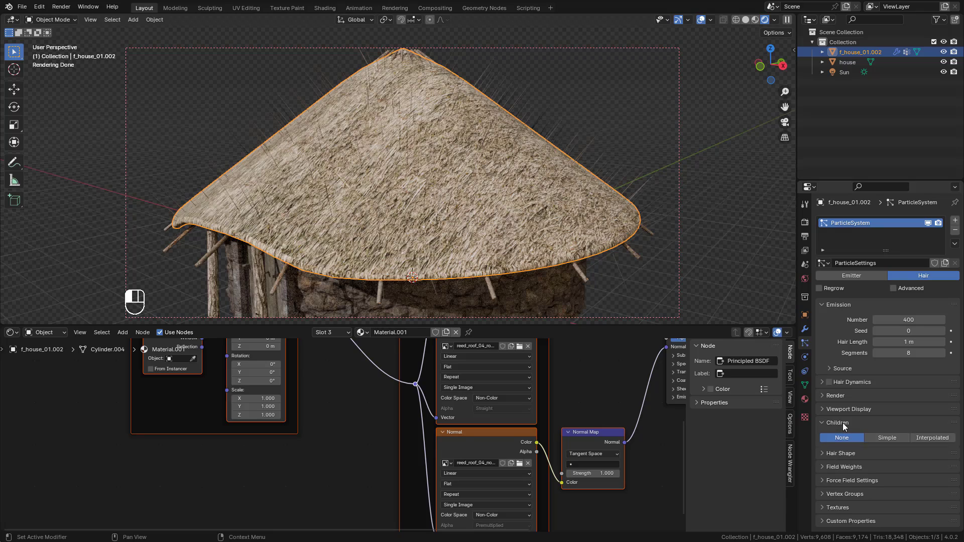
click(932, 439)
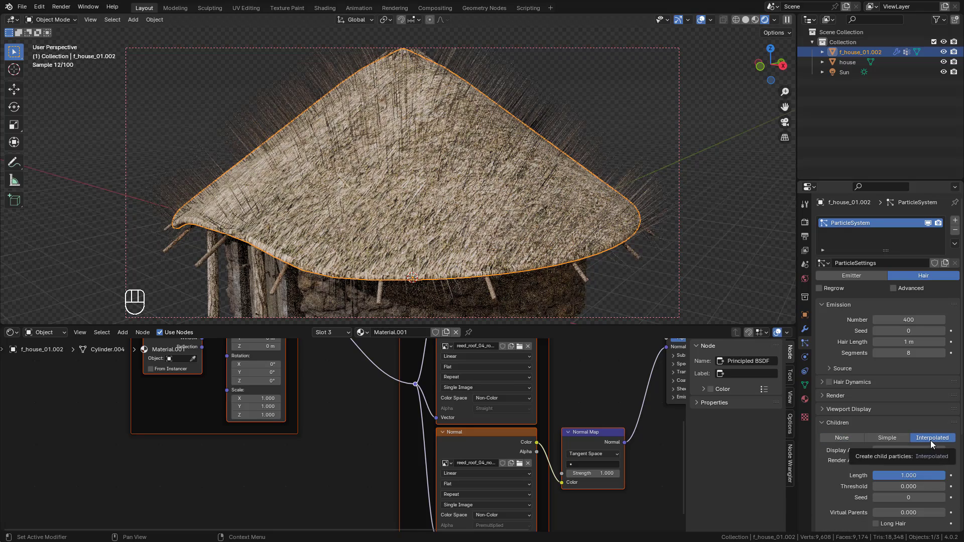
drag(904, 450, 909, 451)
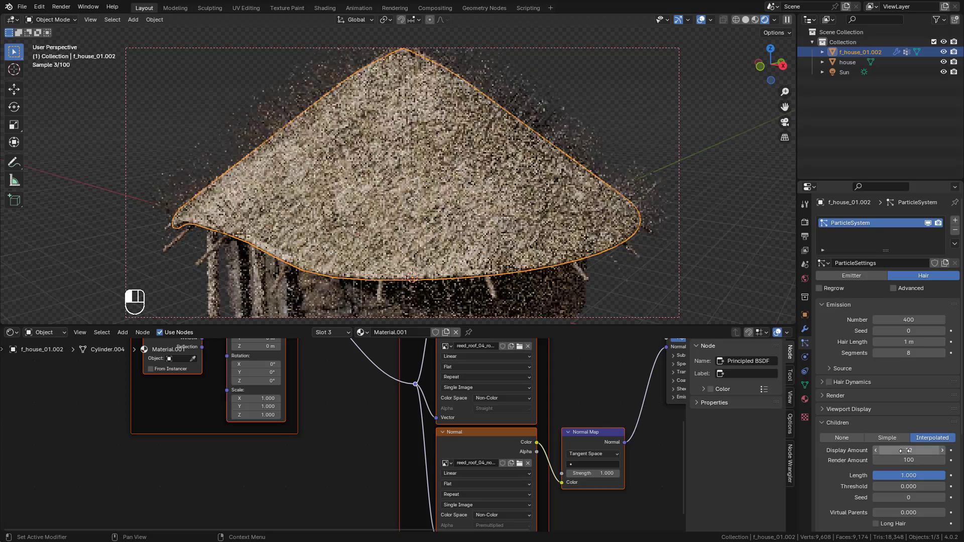
click(904, 451)
text(40)
key(Return)
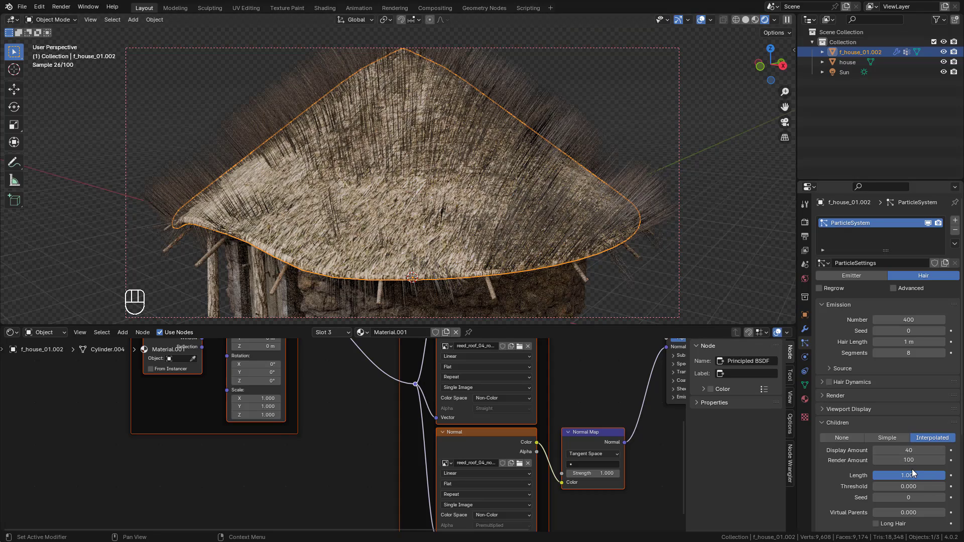
drag(915, 475, 884, 475)
scroll(820, 390, down, 5)
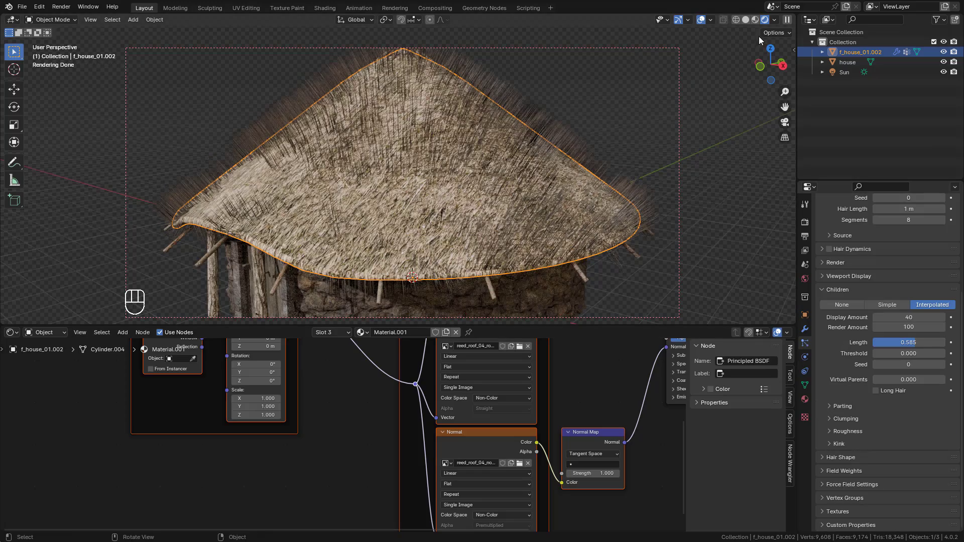
Show the scene in material preview shading and select the faces around the roof's peak in the mesh's Edit Mode.
click(755, 19)
key(Tab)
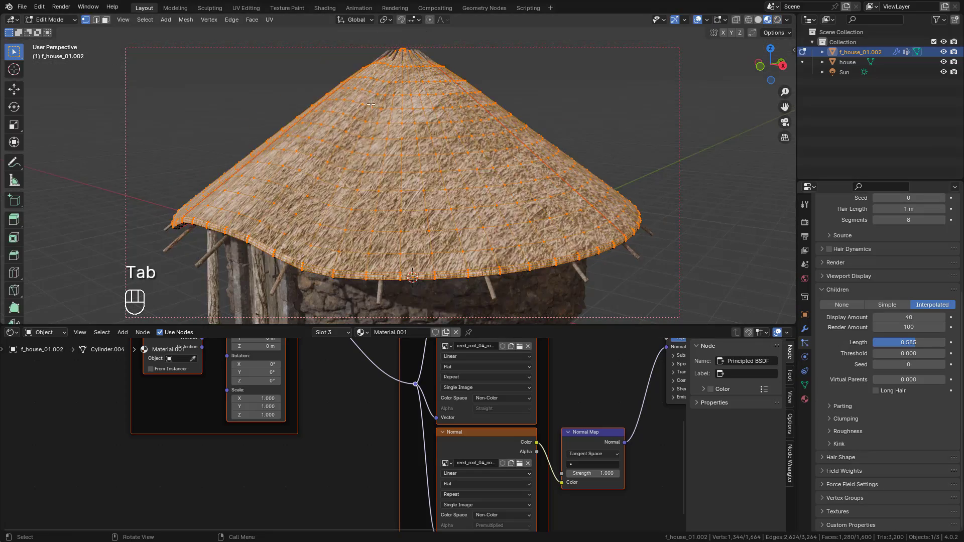
middle_drag(400, 126, 359, 143)
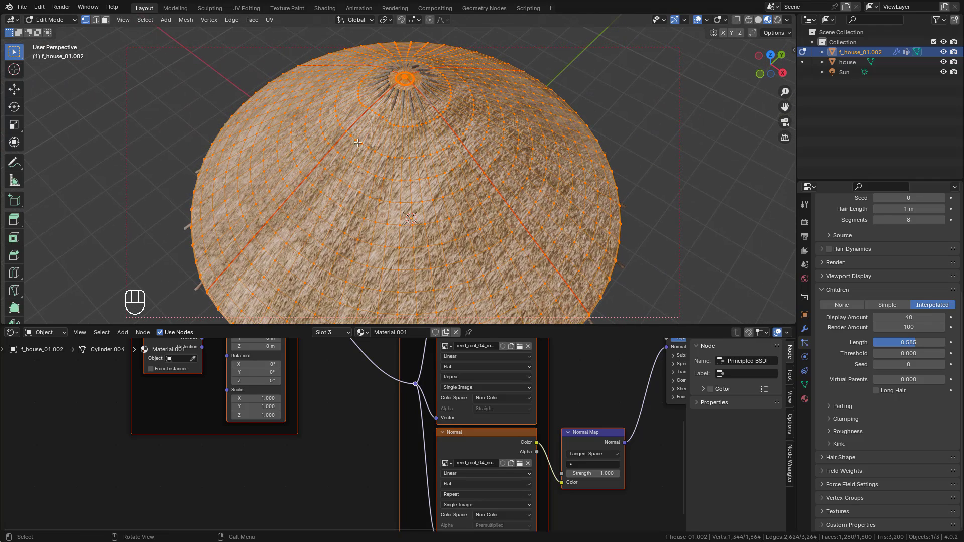
click(106, 19)
middle_drag(397, 78, 387, 75)
drag(386, 75, 420, 111)
middle_drag(477, 140, 479, 104)
Grow the face selection from the peak until it covers the roof's whole outer surface down to the eaves.
key(ctrl)
key(ctrl+KP_Add)
key(ctrl+KP_Add)
key(ctrl+KP_Add)
key(ctrl+KP_Add)
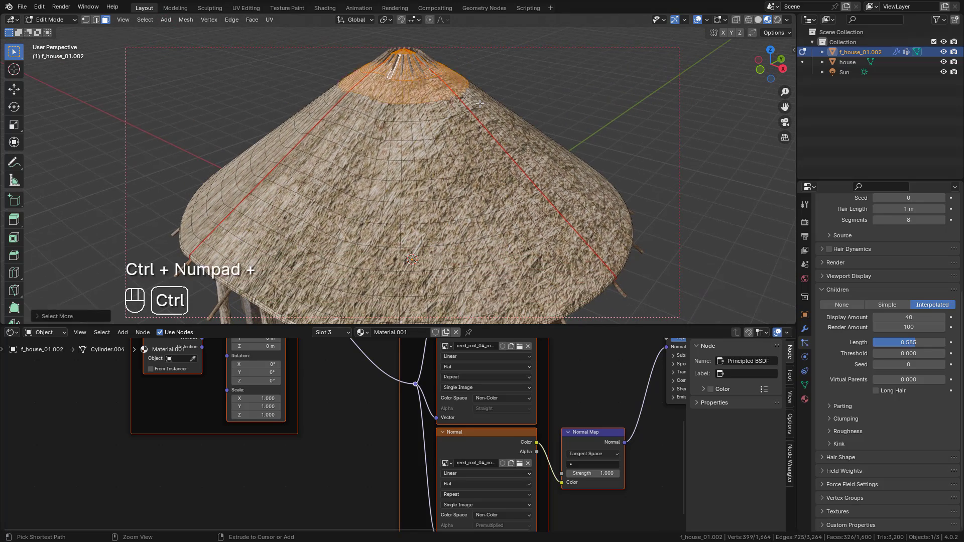
click(141, 22)
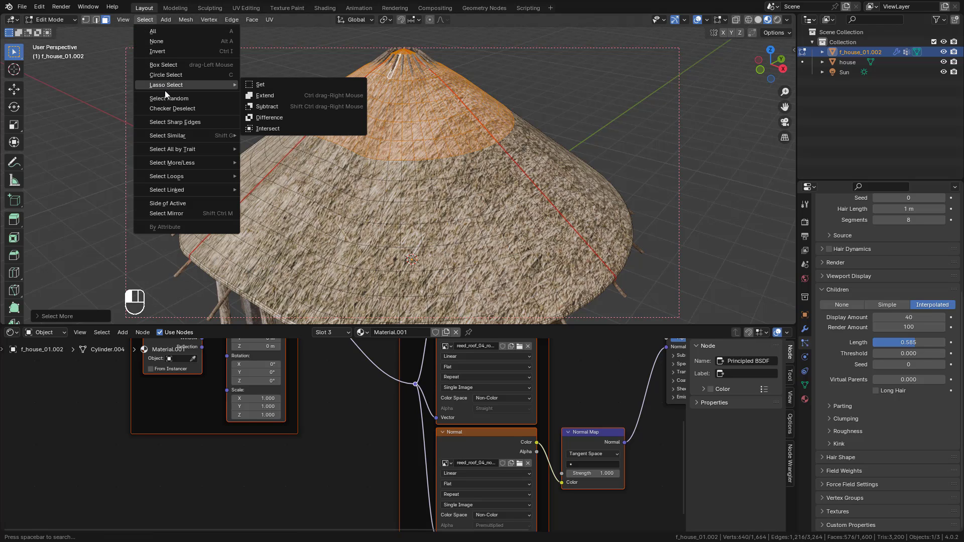
mouse_move(210, 162)
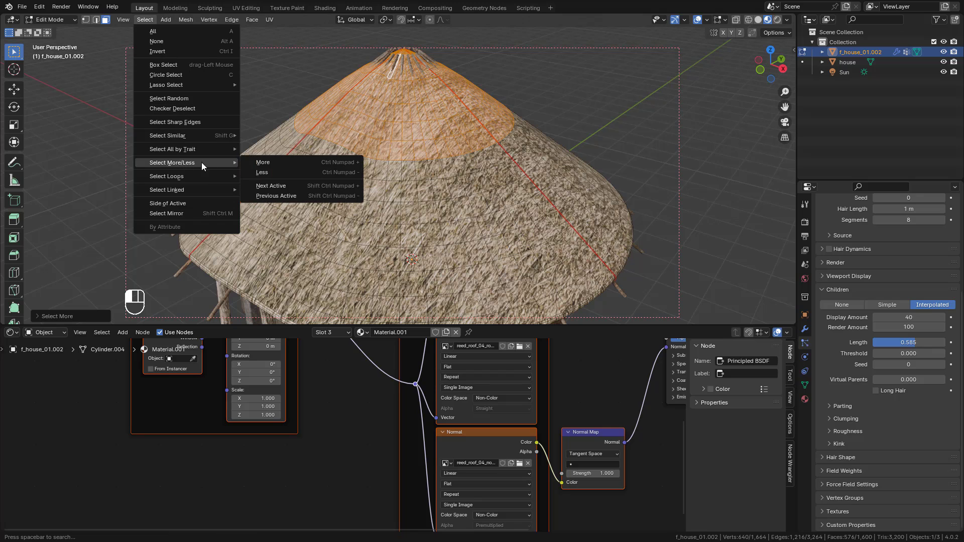
click(262, 166)
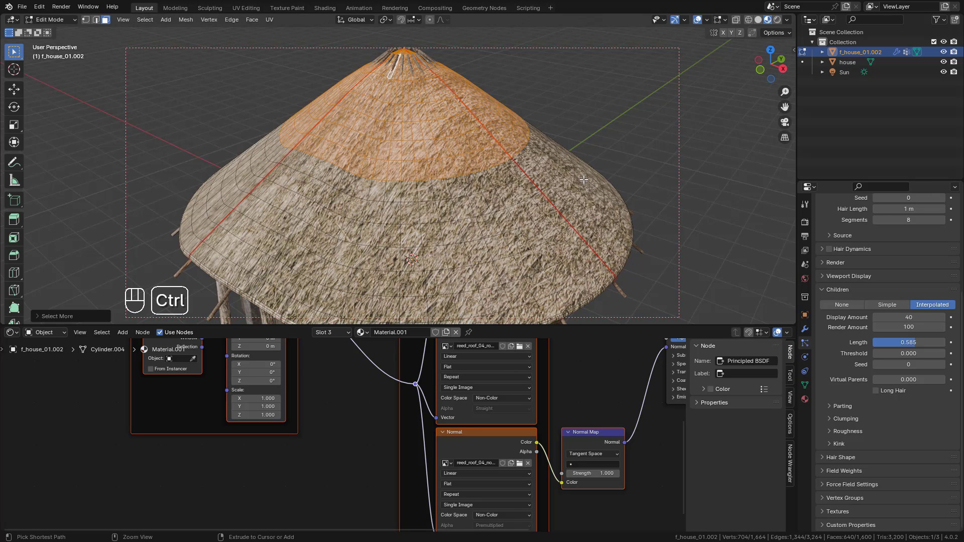
key(ctrl+KP_Add)
key(ctrl+KP_Add)
key(ctrl+KP_Add)
key(ctrl+KP_Add)
key(ctrl+KP_Add)
key(ctrl+KP_Add)
key(ctrl+KP_Add)
scroll(426, 109, down, 5)
mouse_move(428, 164)
middle_down()
mouse_move(426, 110)
mouse_move(434, 158)
middle_up()
key(ctrl+KP_Add)
key(ctrl+KP_Add)
key(ctrl+KP_Add)
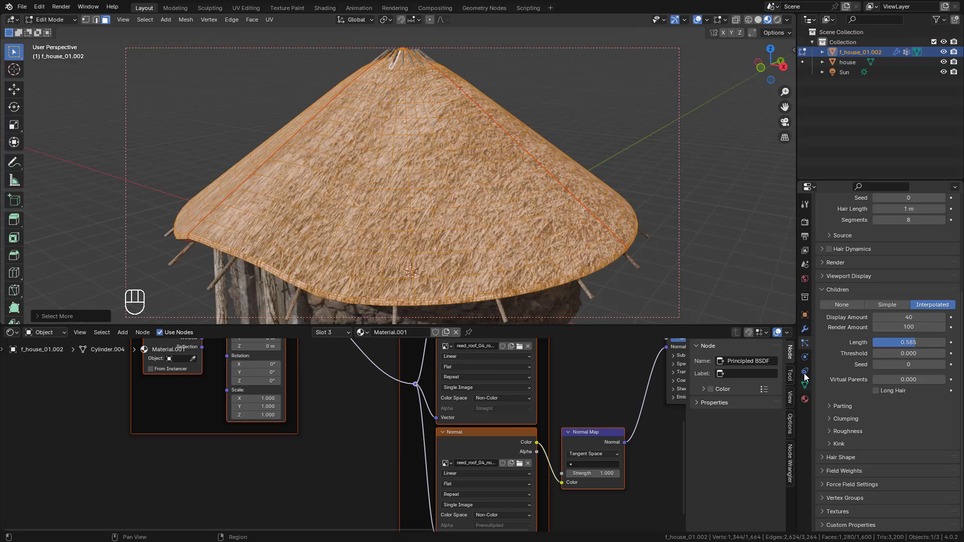
Assign the selected outer roof faces to a new vertex group with weight 1.000 and return to Object Mode.
click(806, 385)
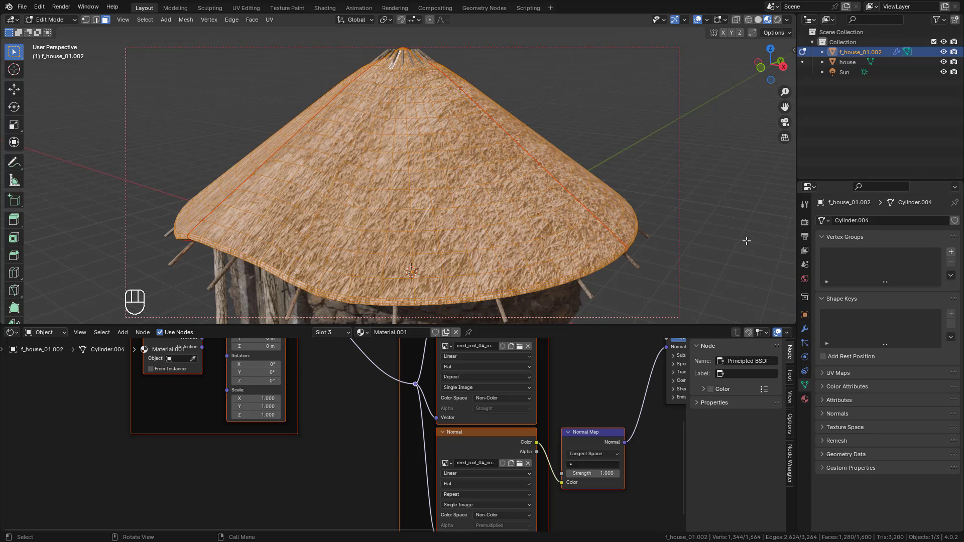
click(951, 252)
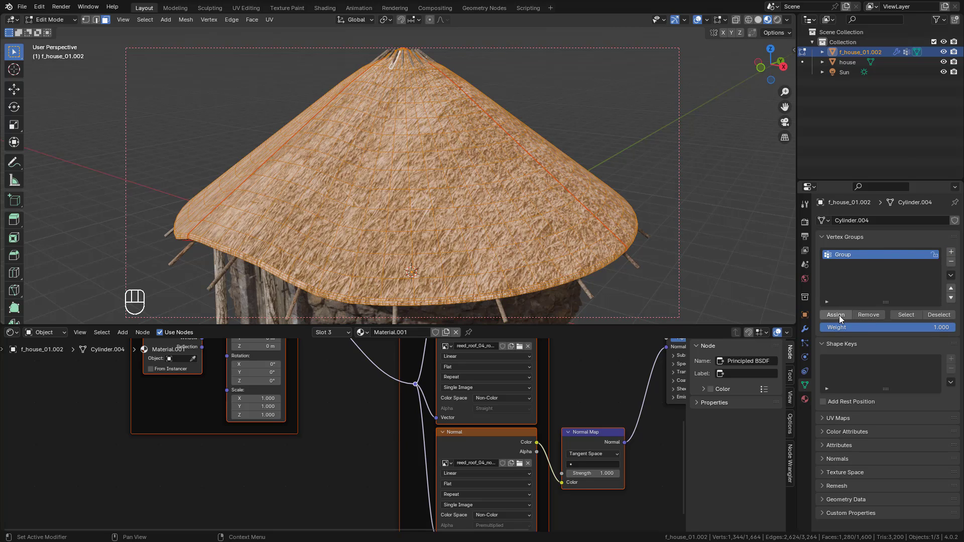
key(Tab)
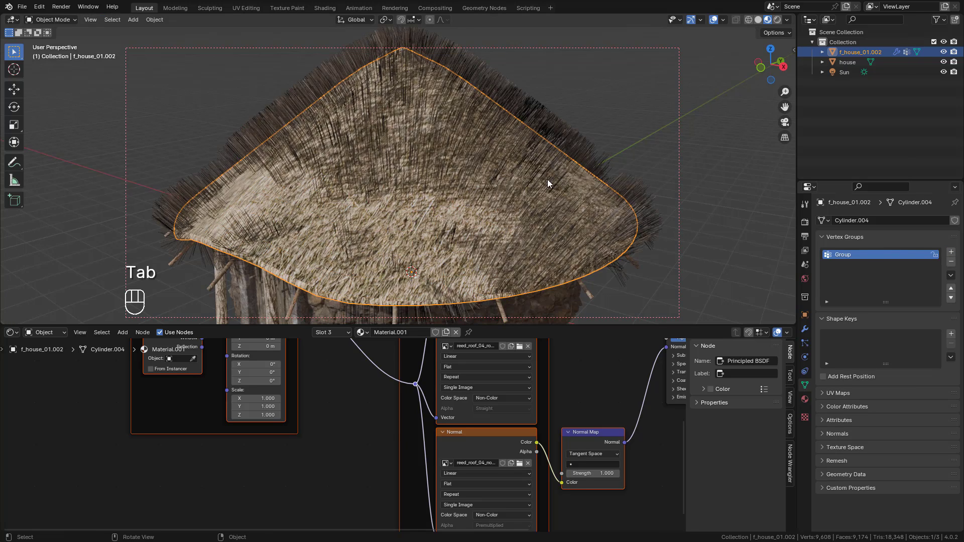
Limit the roof's hair density to the vertex group "Group" in the particle system settings.
click(805, 344)
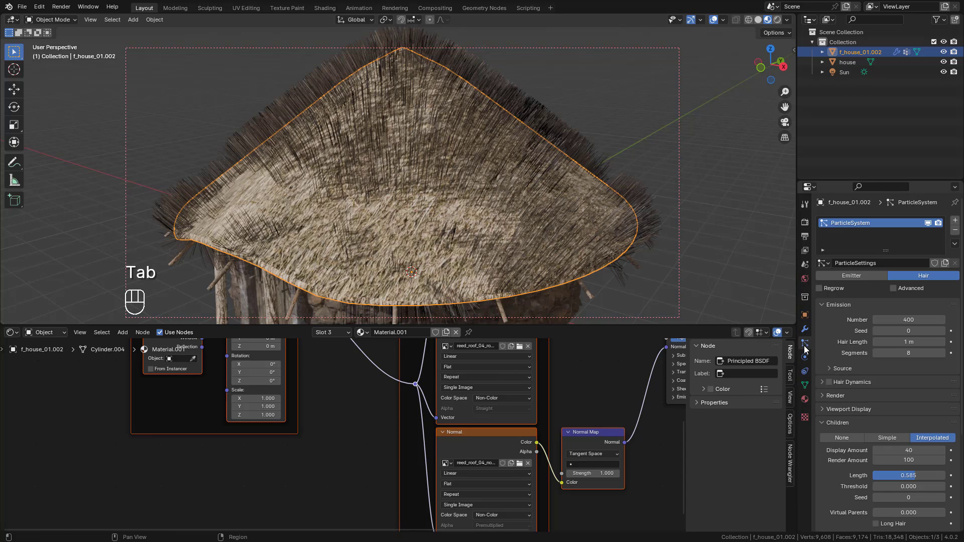
scroll(880, 355, down, 6)
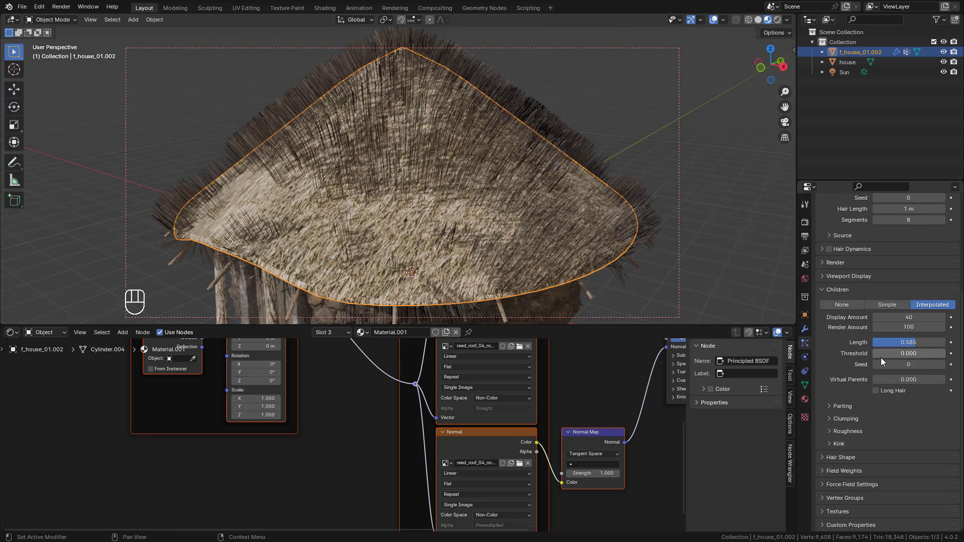
click(838, 499)
scroll(849, 482, down, 4)
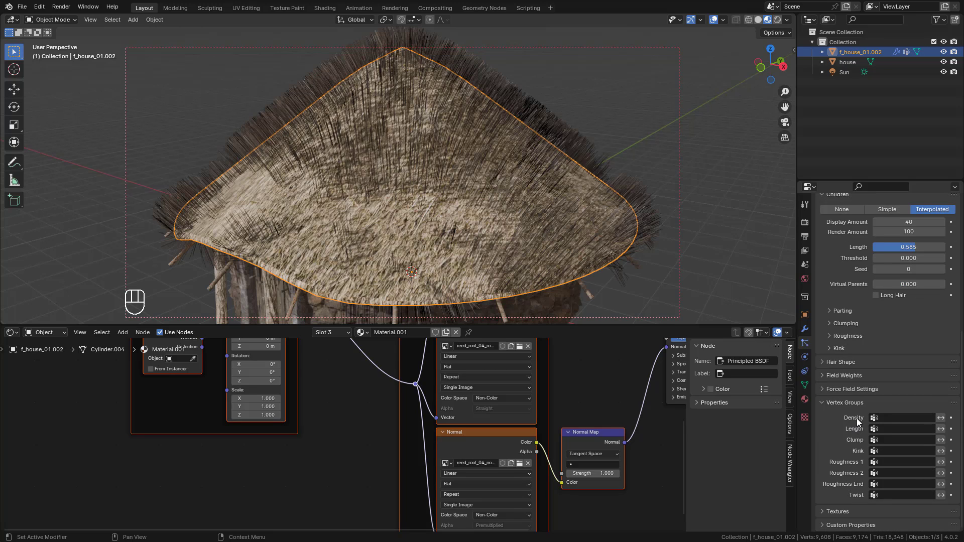
click(885, 418)
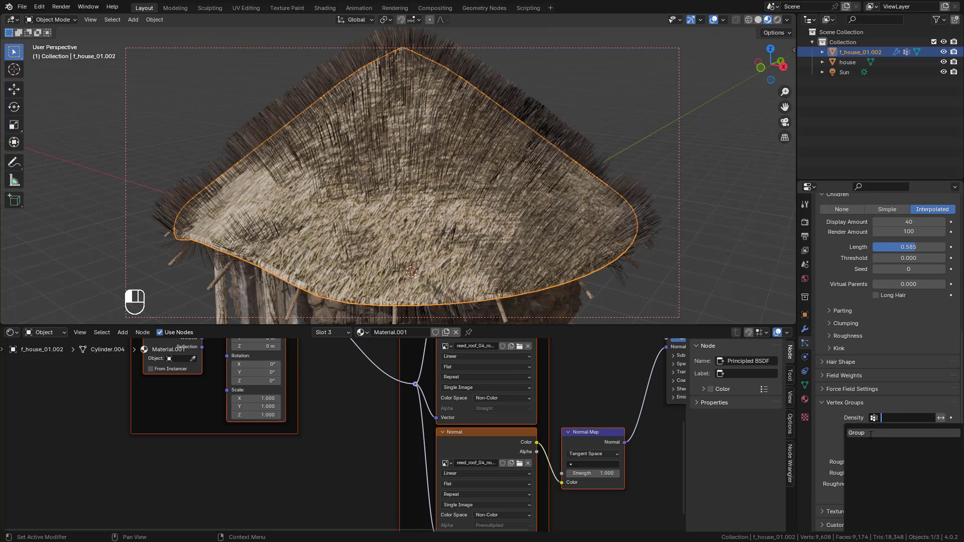
click(871, 433)
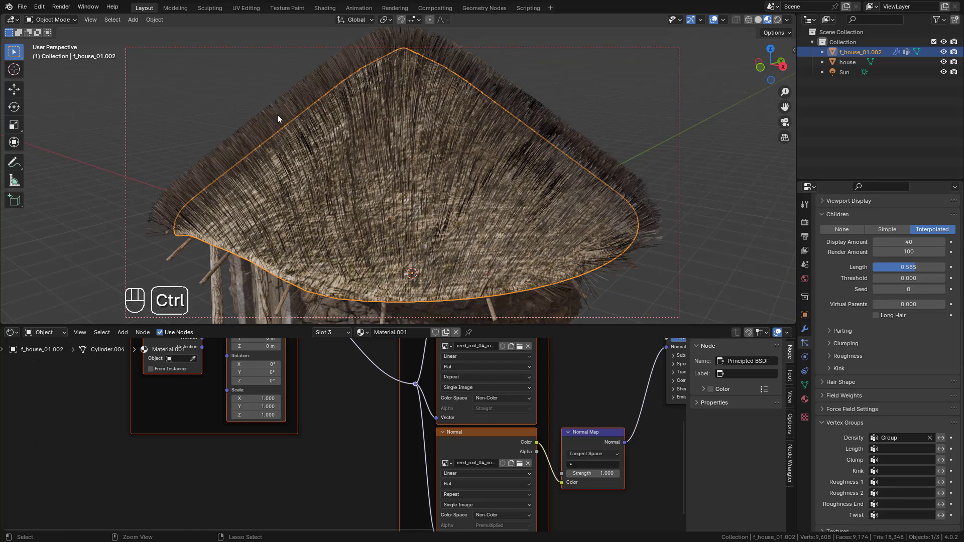
Enter Particle Edit mode on the roof and comb the front hair strands downward with the 50 px Comb brush.
click(48, 20)
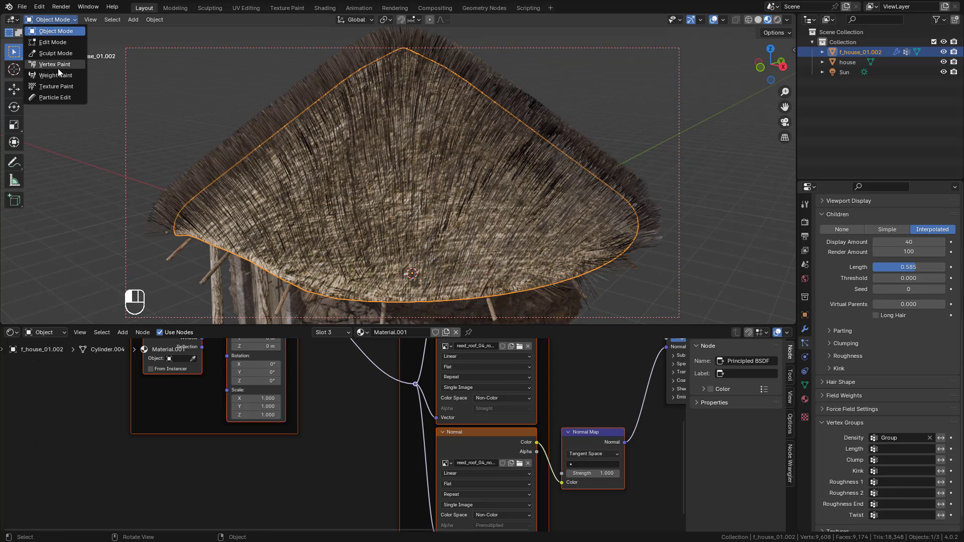
click(59, 98)
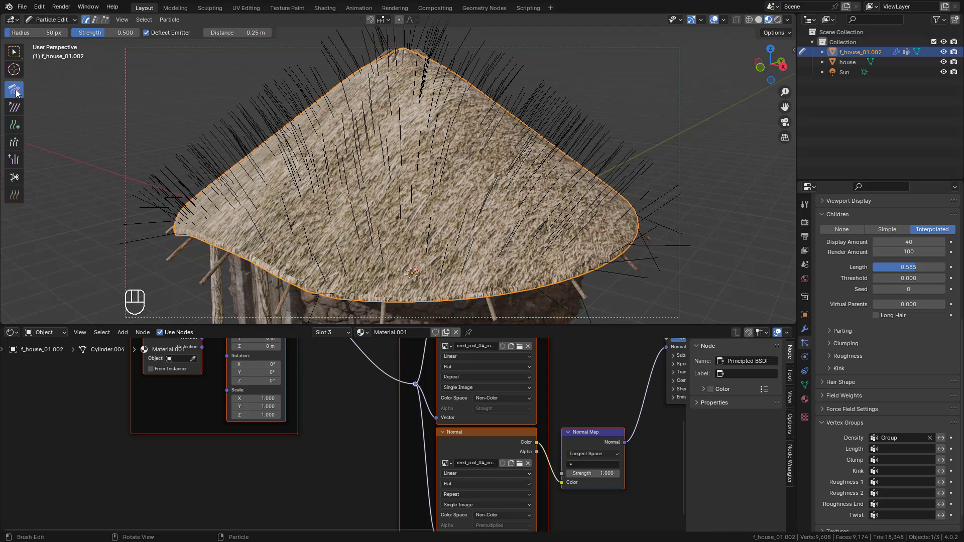
middle_drag(365, 173, 469, 180)
mouse_move(408, 119)
mouse_down()
mouse_move(419, 221)
mouse_move(427, 155)
mouse_move(461, 224)
mouse_move(465, 193)
mouse_move(473, 217)
mouse_up()
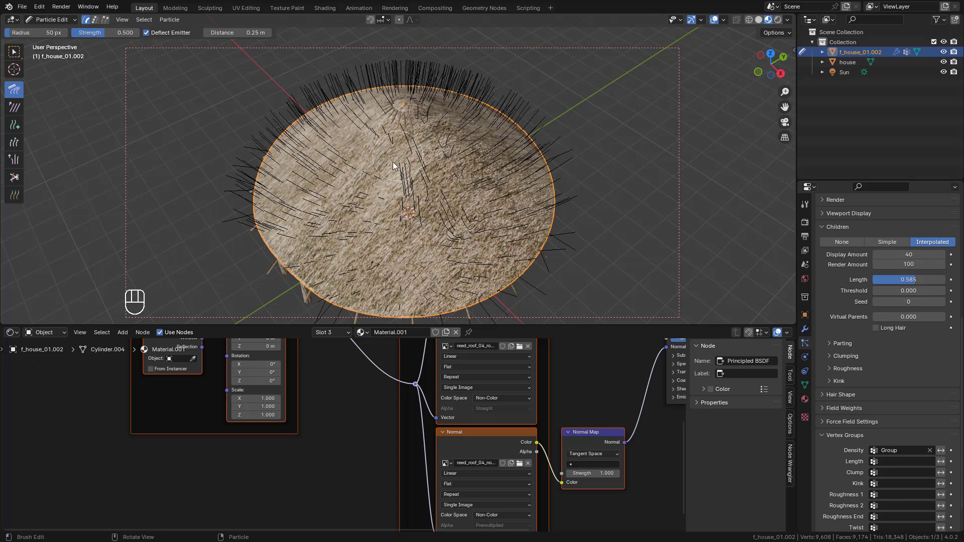
Enlarge the Comb brush to a 98 px radius and comb the hair from the peak down toward the eaves all around the roof.
key(f)
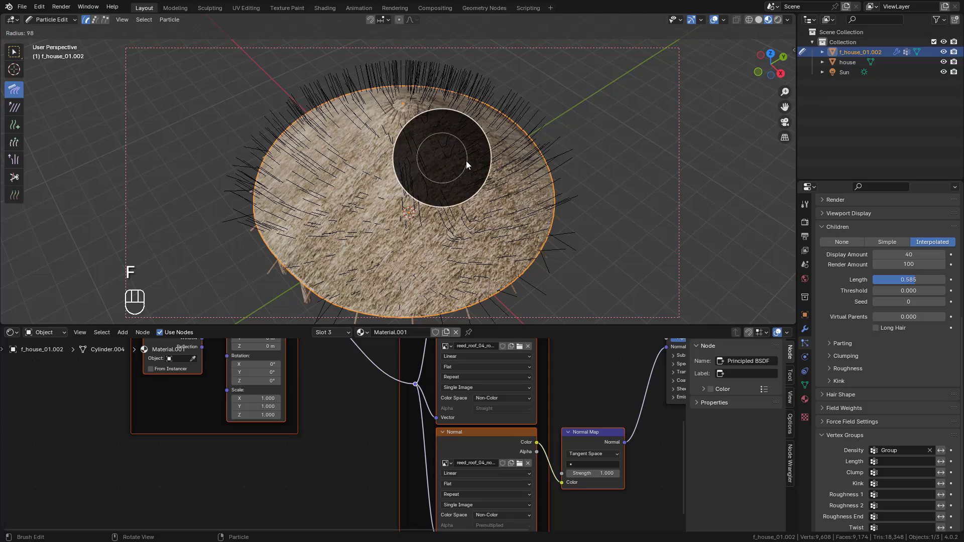
click(466, 161)
drag(422, 122, 471, 257)
middle_drag(471, 257, 481, 208)
drag(401, 186, 418, 256)
mouse_move(418, 256)
middle_down()
mouse_move(381, 112)
mouse_move(452, 204)
middle_up()
key(KP_7)
drag(401, 135, 351, 171)
middle_drag(379, 146, 401, 78)
click(773, 54)
mouse_move(553, 208)
middle_down()
mouse_move(513, 176)
mouse_move(433, 140)
middle_up()
drag(430, 163, 497, 255)
middle_drag(474, 182, 446, 244)
drag(442, 186, 433, 227)
mouse_move(433, 228)
middle_down()
mouse_move(395, 209)
mouse_move(430, 209)
mouse_move(471, 241)
mouse_move(509, 186)
mouse_move(362, 125)
mouse_move(449, 257)
mouse_move(406, 132)
mouse_move(431, 168)
mouse_move(454, 176)
middle_up()
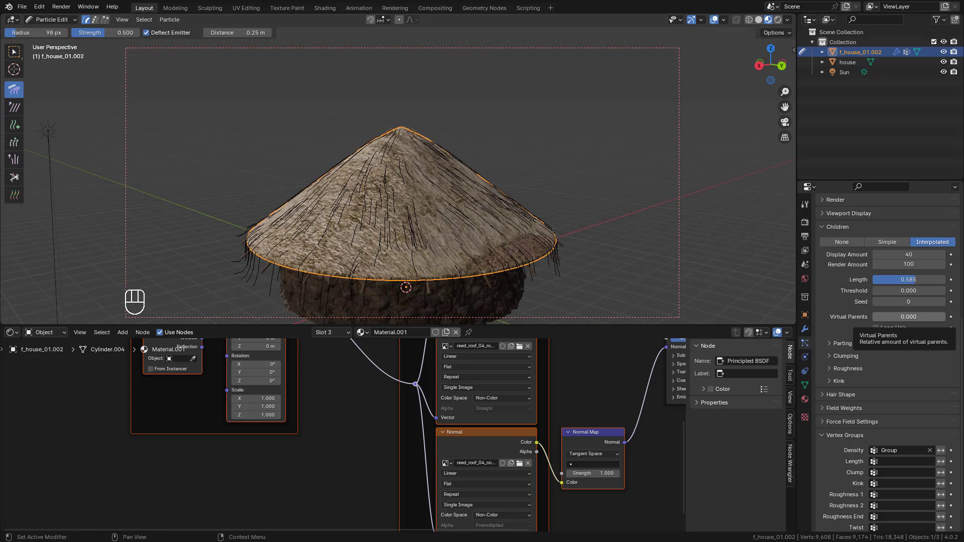
Show the scene in rendered shading and return the roof to Object Mode.
click(777, 23)
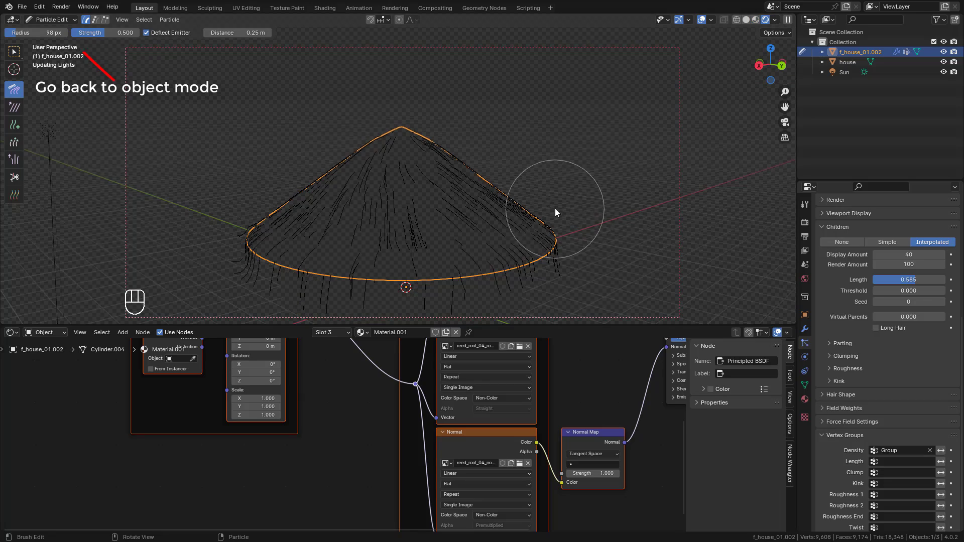
scroll(572, 186, up, 3)
key(ctrl+Tab)
click(505, 162)
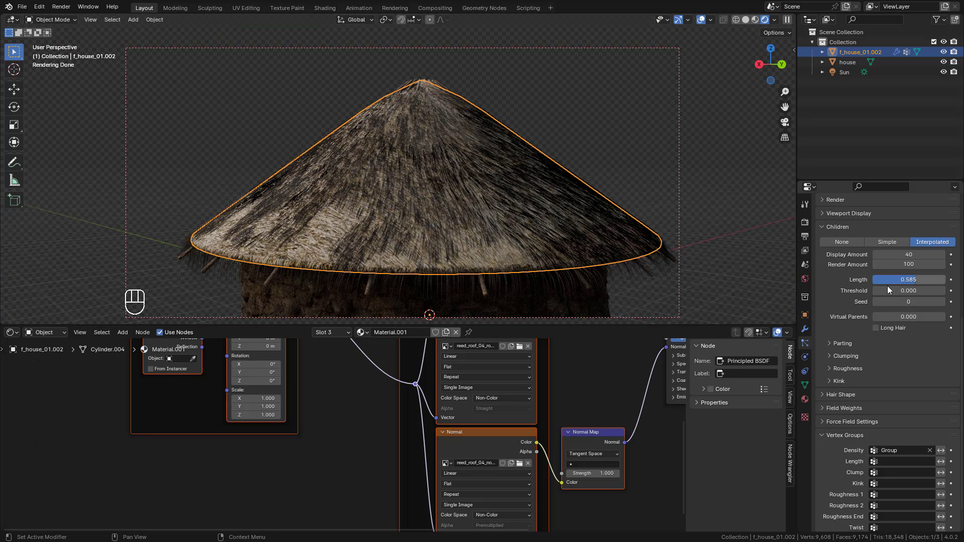
Set the hair particles' render material to Material.001.
scroll(873, 329, up, 5)
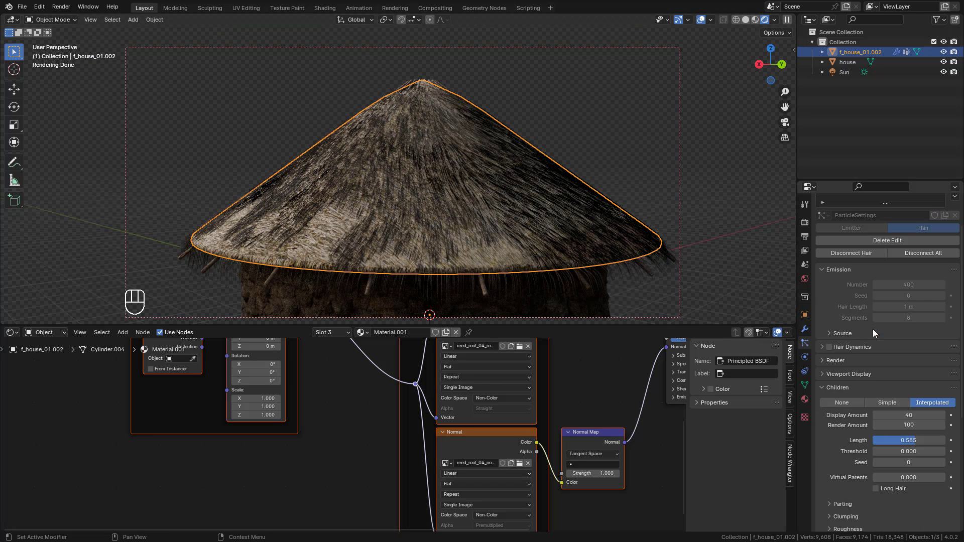
click(846, 359)
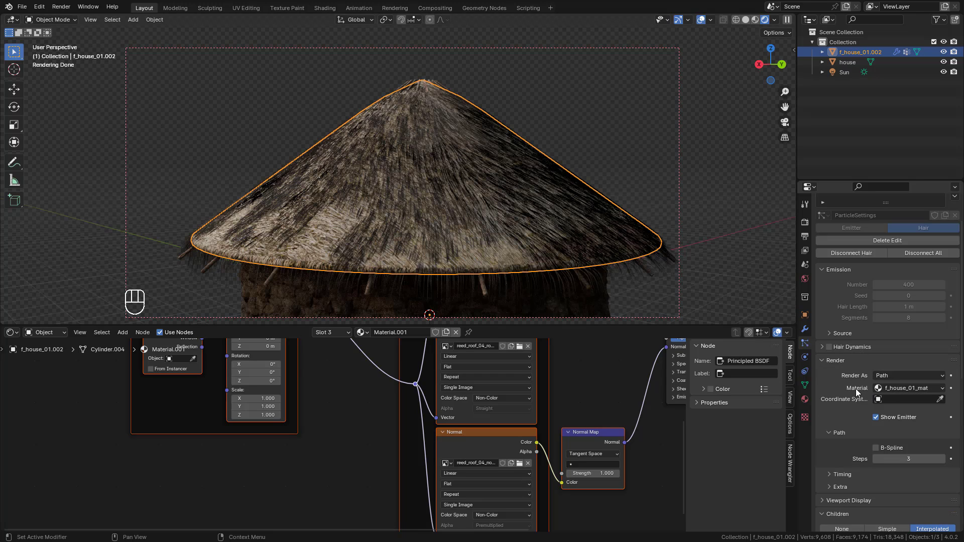
click(890, 390)
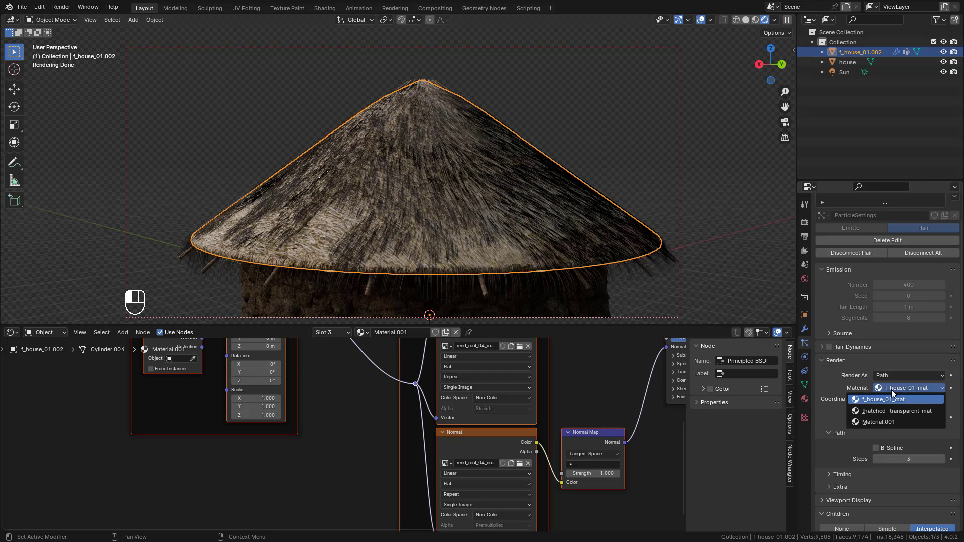
click(885, 421)
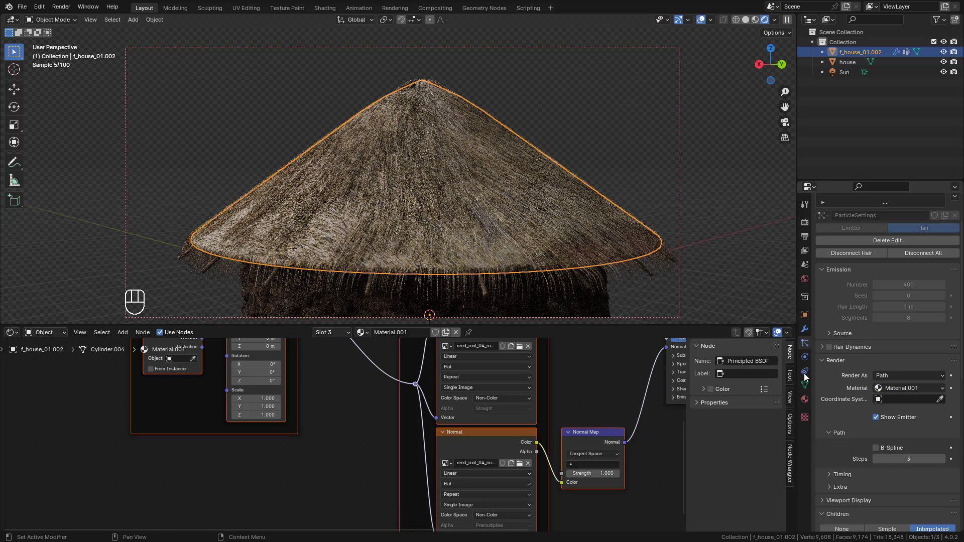
Rename the roof's reed material as roof_mat.
double_click(394, 332)
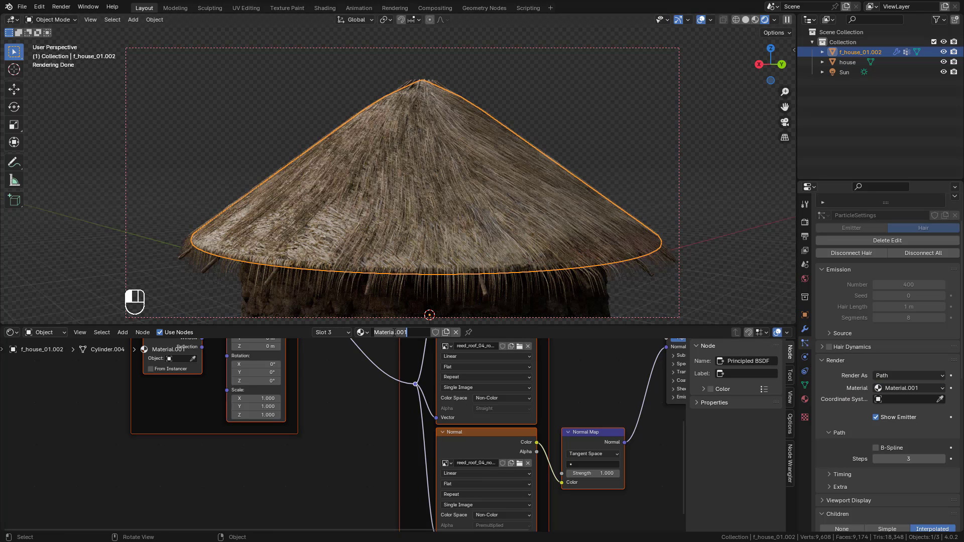
text(roof_mat)
key(Return)
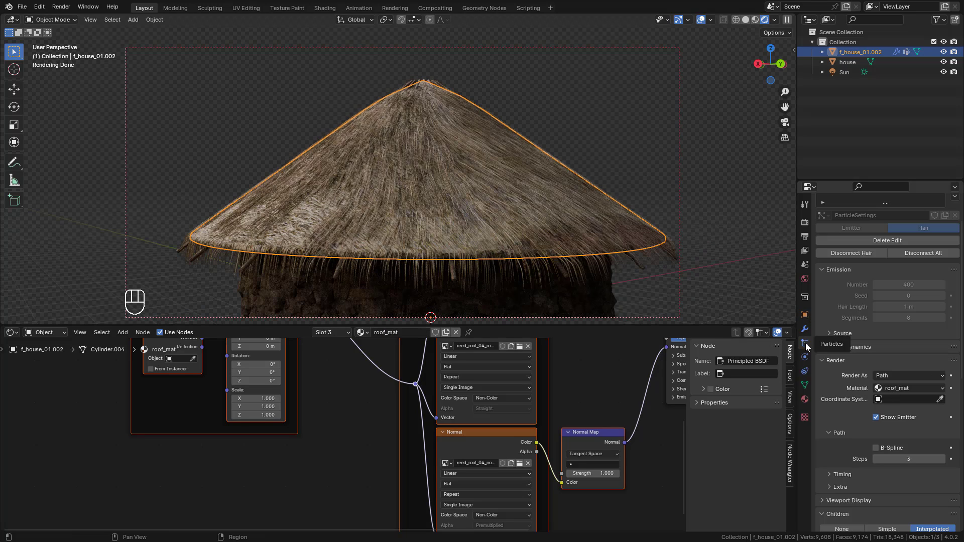
Set the endpoint roughness of the hair's children to 0.409.
scroll(860, 360, down, 6)
scroll(860, 360, down, 8)
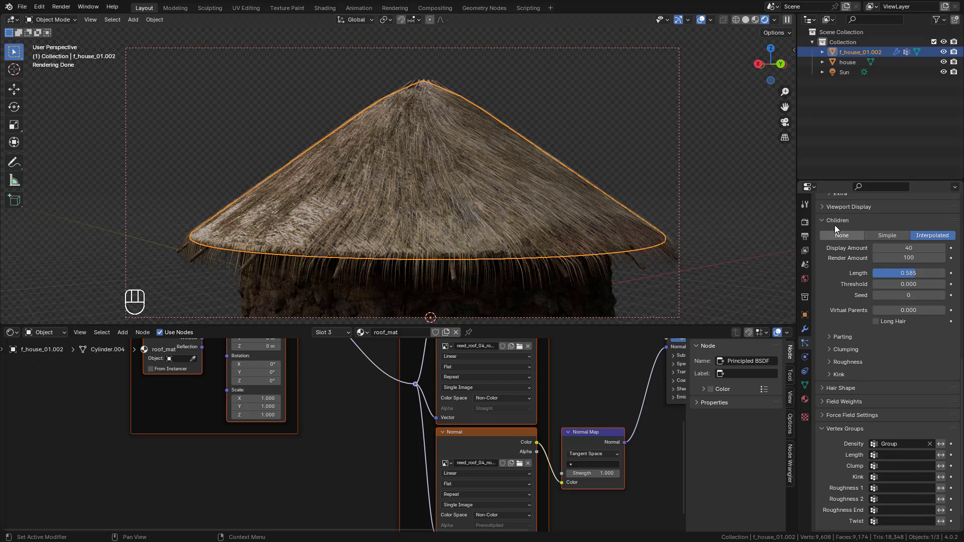
click(846, 360)
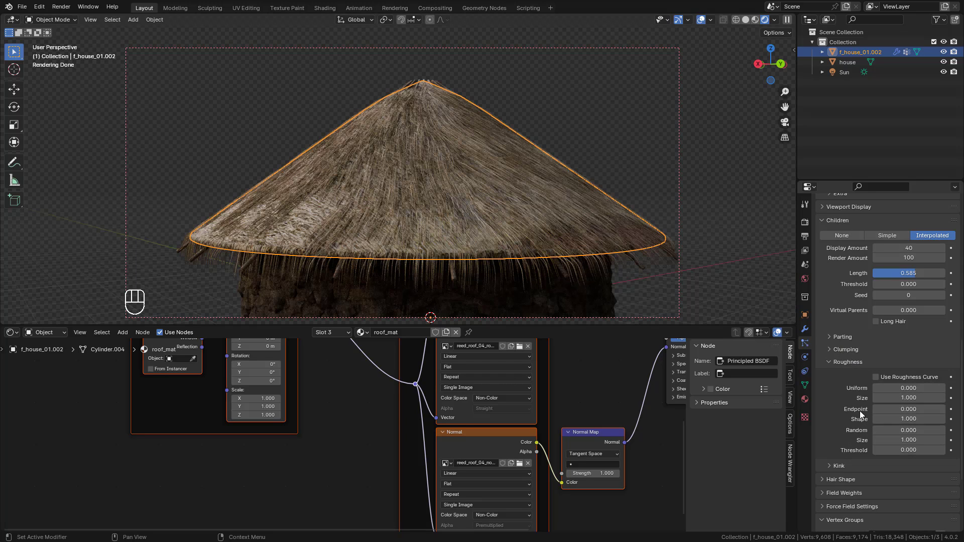
shift+drag(899, 411, 940, 409)
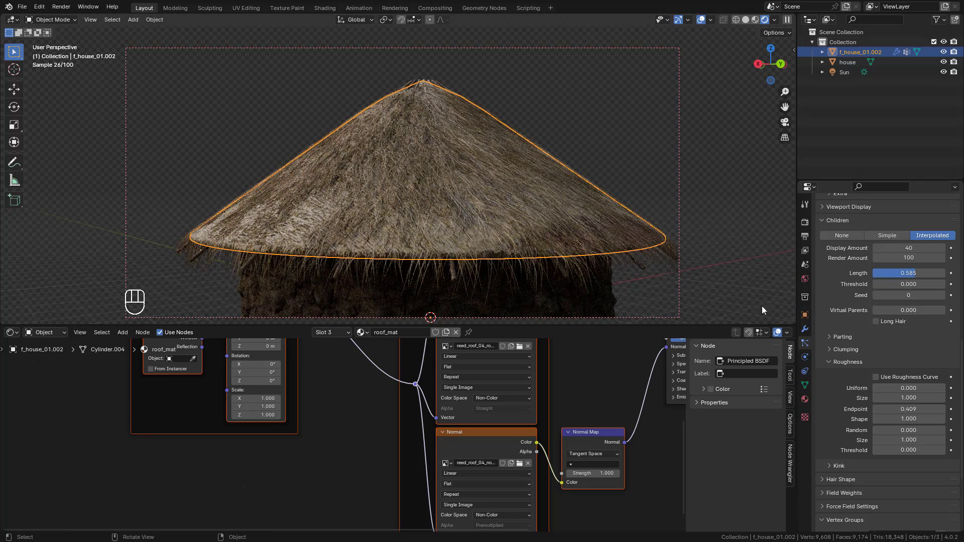
Set the hair shape's root diameter to 1.7 m and tip to 0.1 m, and the children's display amount to 71.
scroll(893, 432, down, 5)
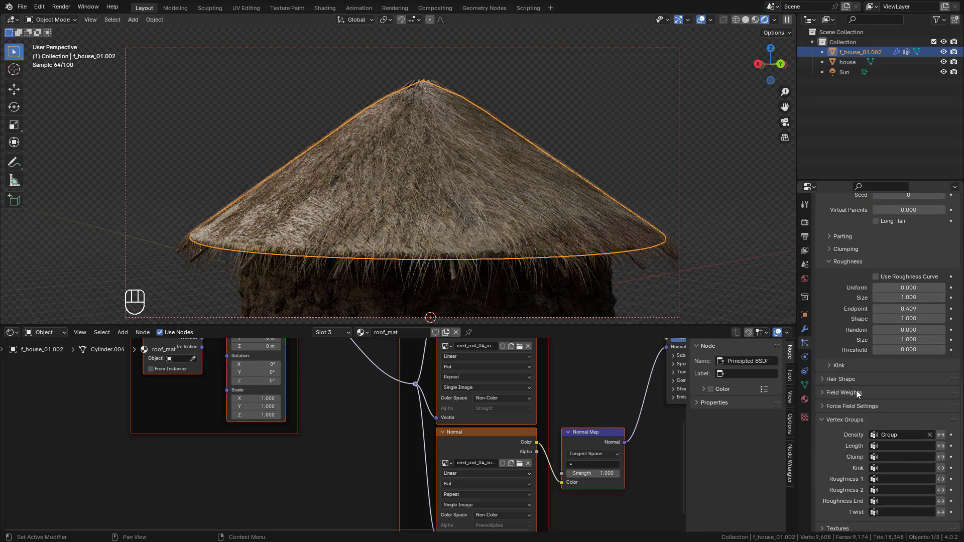
click(844, 379)
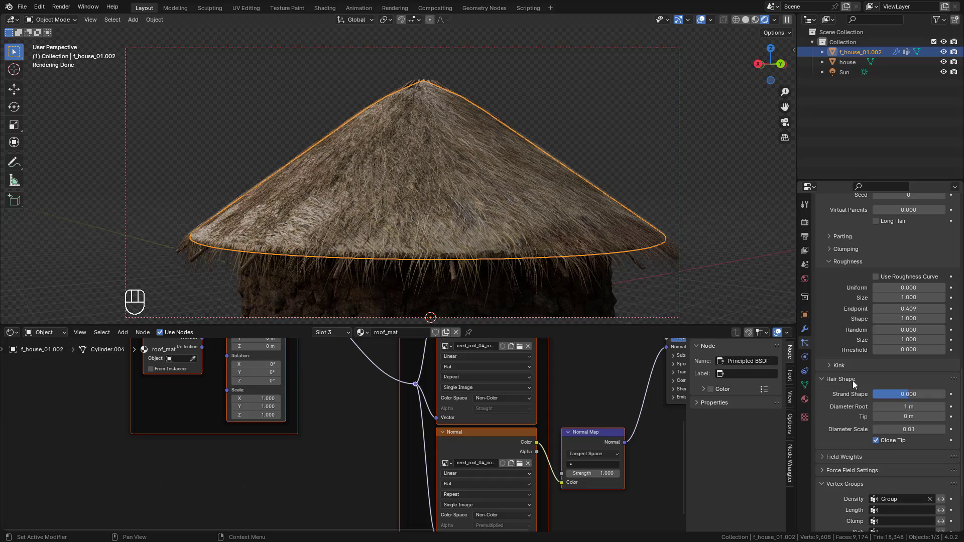
mouse_move(901, 407)
mouse_down()
mouse_move(922, 407)
mouse_move(902, 406)
mouse_move(920, 416)
mouse_move(908, 407)
mouse_up()
right_click(901, 408)
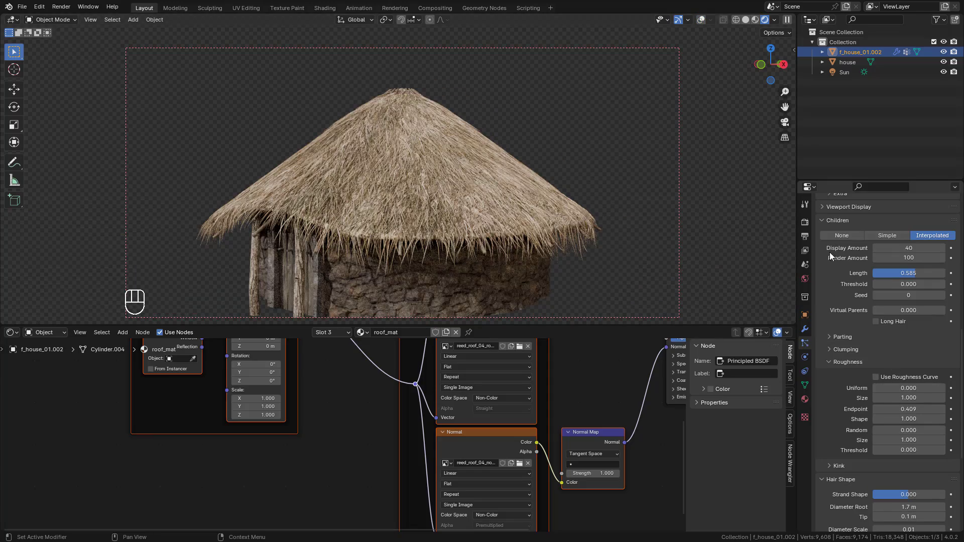
shift+drag(902, 248, 916, 248)
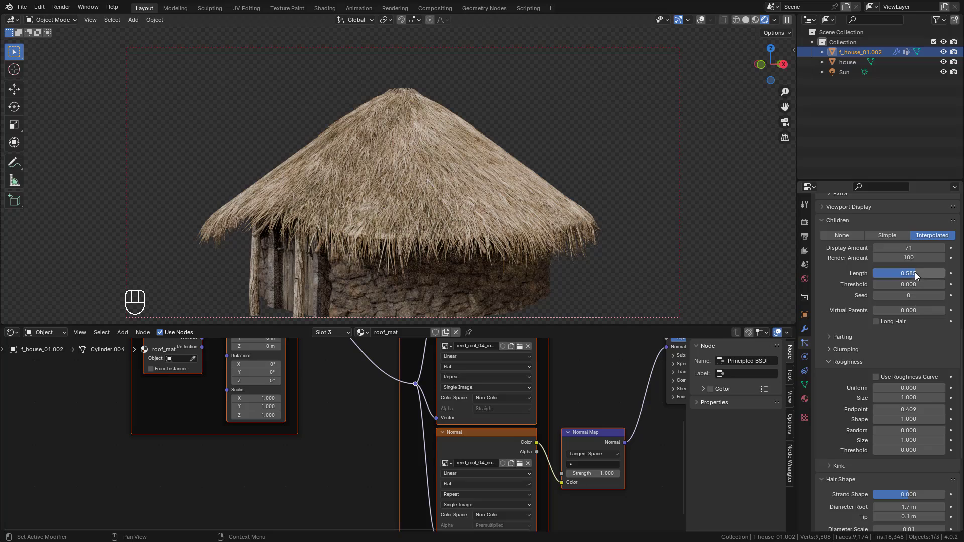
Set the length of the hair's interpolated children to 0.536.
mouse_move(899, 273)
mouse_down()
mouse_move(942, 273)
mouse_move(912, 273)
mouse_up()
middle_drag(598, 237, 447, 232)
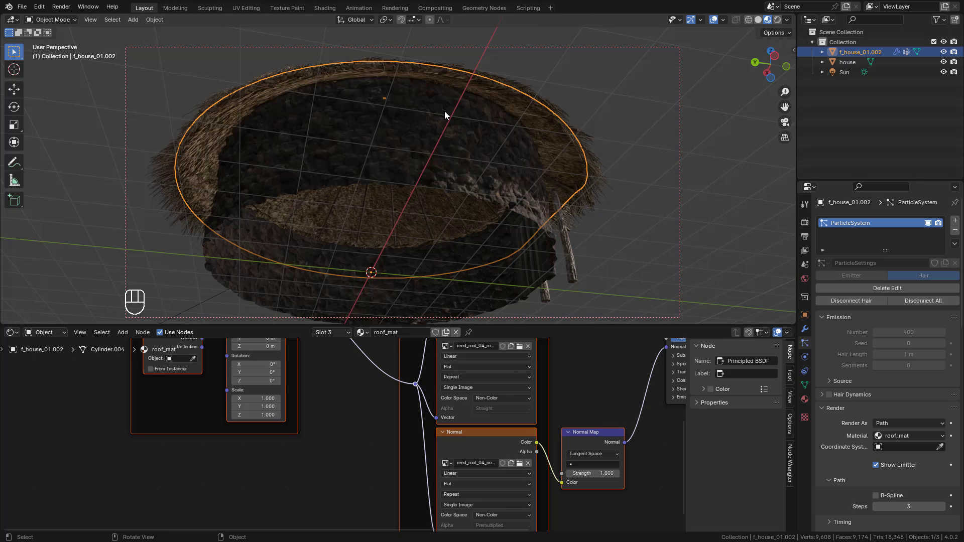
Inspect the roof's underside in Particle Edit mode and the rendered thatch around the doorway in Object Mode.
key(ctrl+Tab)
click(377, 144)
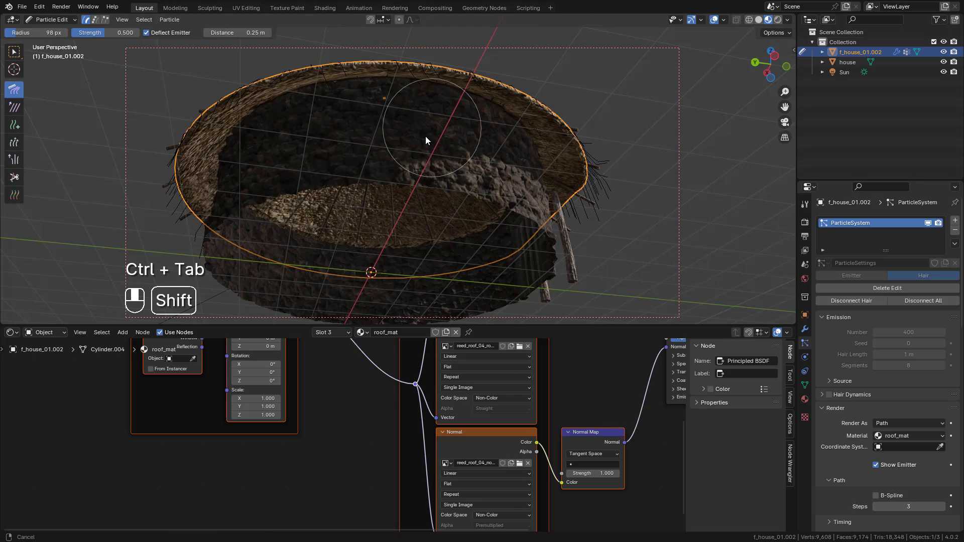
mouse_move(414, 149)
middle_down()
mouse_move(435, 154)
mouse_move(434, 98)
mouse_move(447, 131)
mouse_move(405, 219)
middle_up()
key(ctrl+Tab)
click(301, 281)
middle_drag(346, 277, 235, 274)
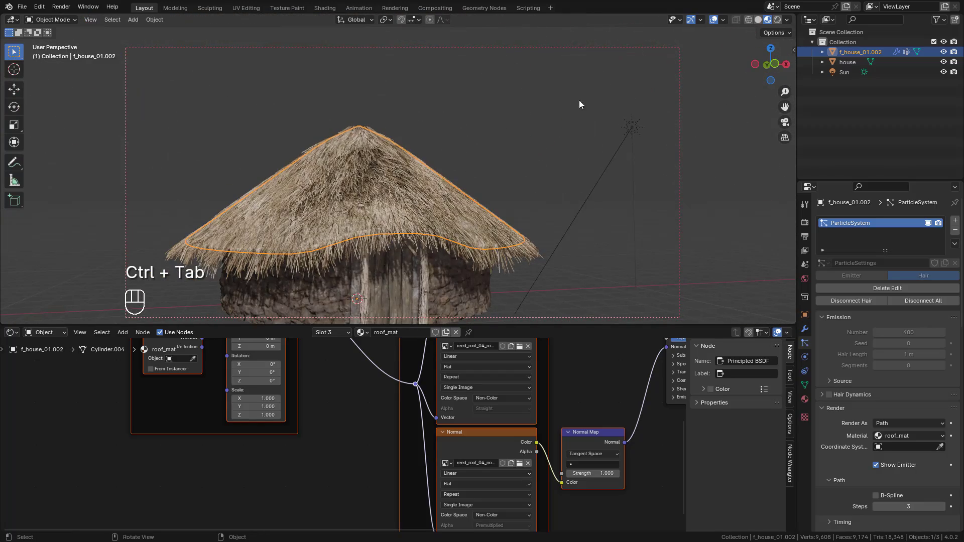
click(777, 20)
shift+middle_drag(458, 160, 505, 146)
scroll(510, 149, up, 1)
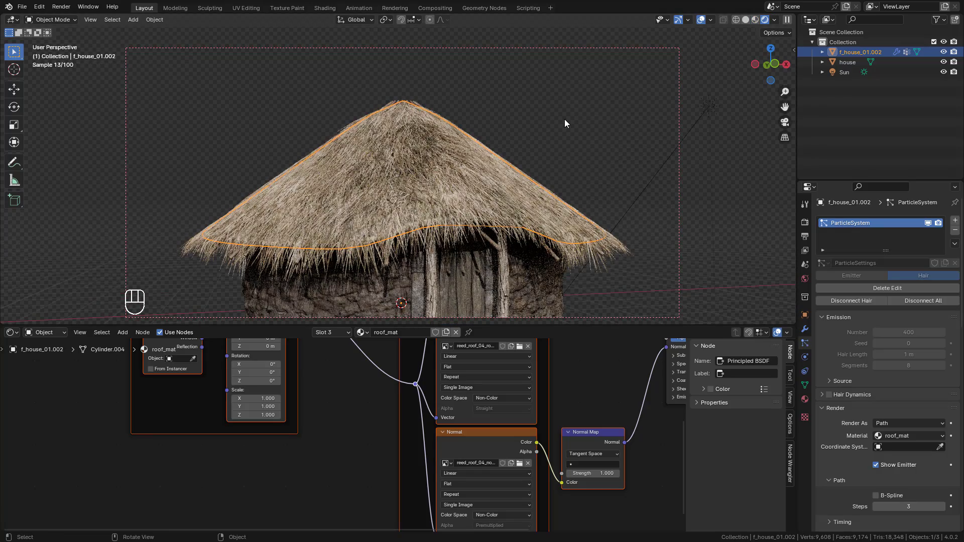
click(564, 119)
middle_drag(564, 119, 514, 131)
Try the Puff brush with an adjusted radius on the roof's guide hairs, undo the stroke and return to Object Mode.
key(ctrl+Tab)
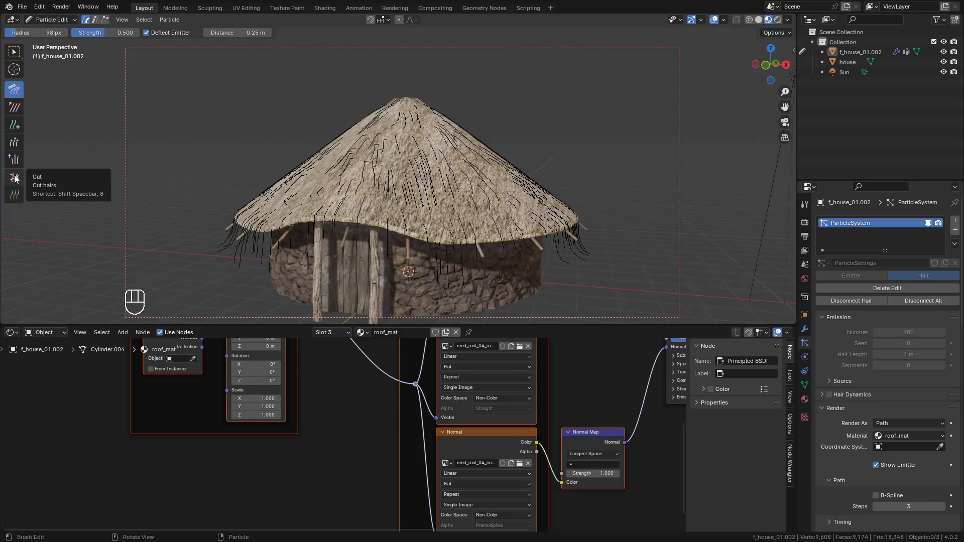
click(14, 159)
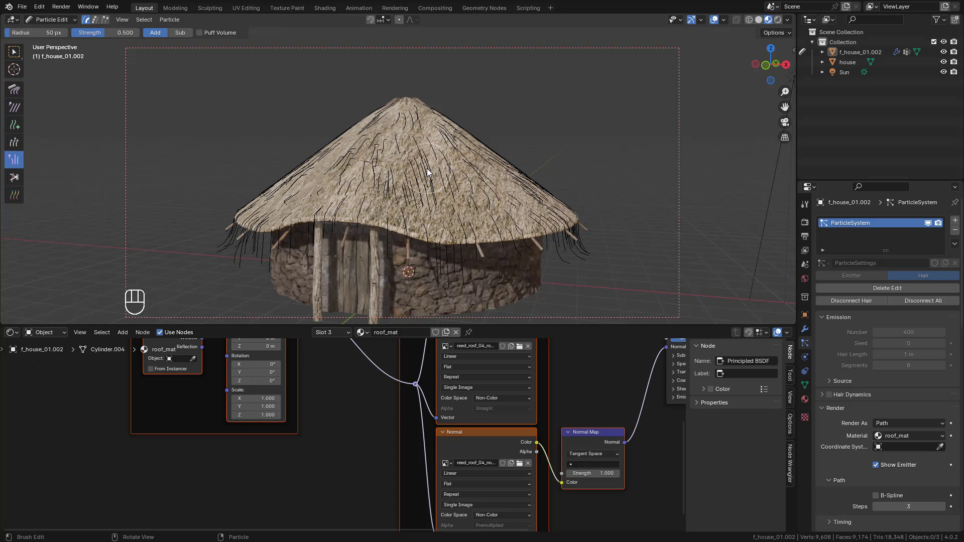
key(f)
click(493, 170)
middle_drag(489, 171, 508, 186)
drag(505, 185, 477, 156)
key(ctrl+z)
middle_drag(325, 173, 489, 179)
middle_drag(251, 133, 563, 186)
key(ctrl+Tab)
click(484, 186)
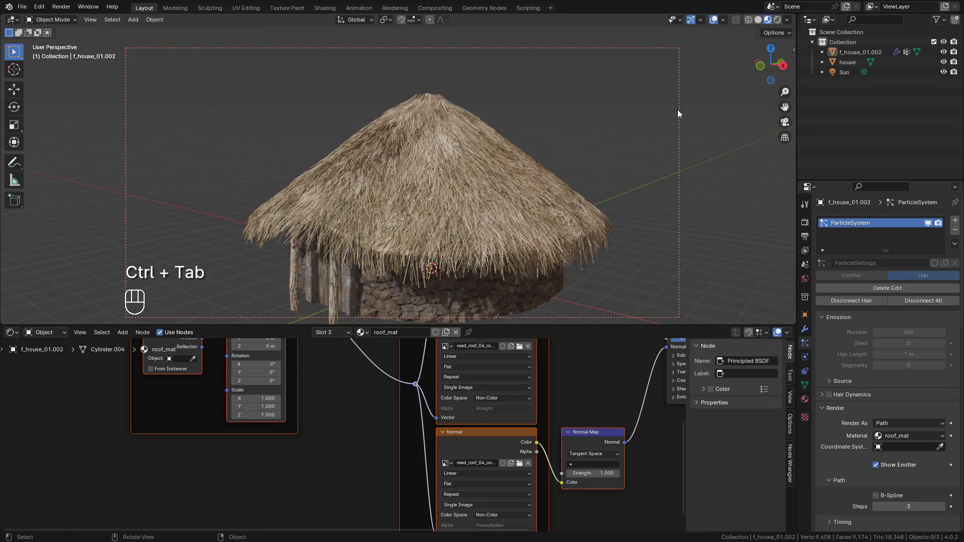
Show the hut in rendered shading and examine the thatch from the side.
click(778, 20)
middle_drag(629, 245, 637, 236)
shift+middle_drag(411, 145, 401, 147)
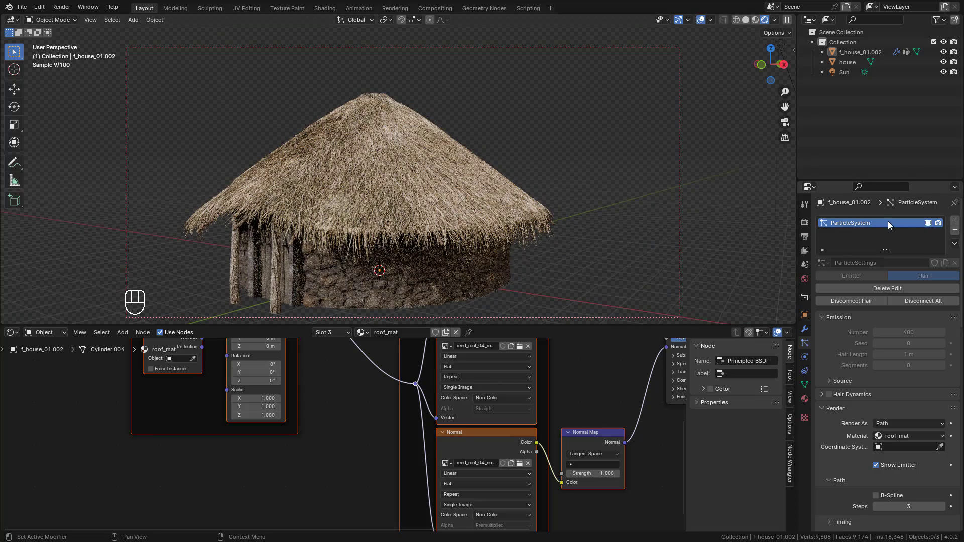
Add a second particle system of type Hair to the roof and shorten its hair length.
click(954, 221)
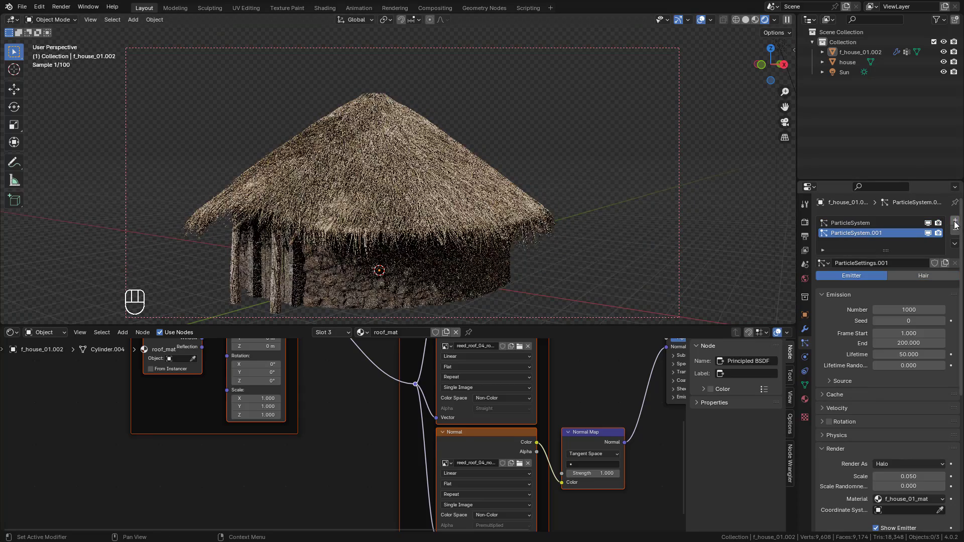
click(921, 275)
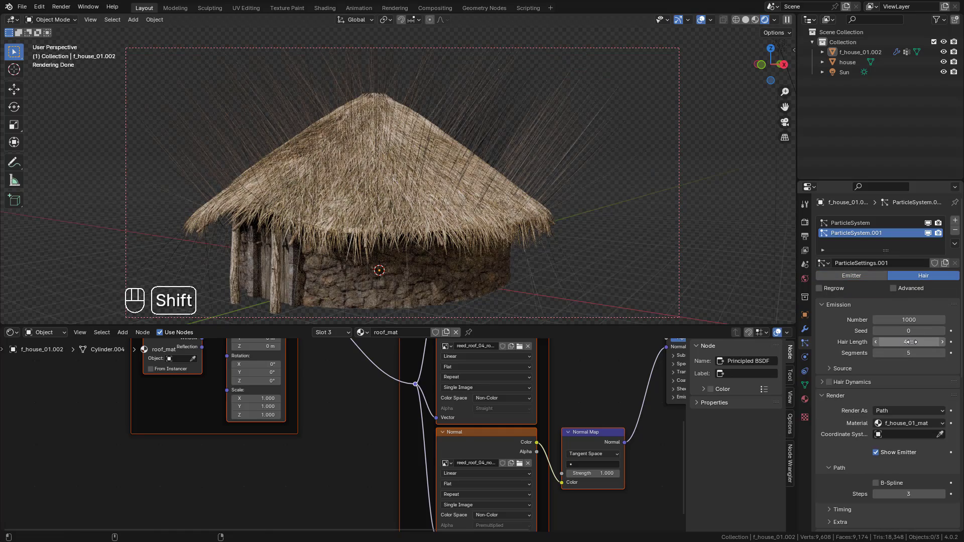
shift+drag(912, 342, 865, 341)
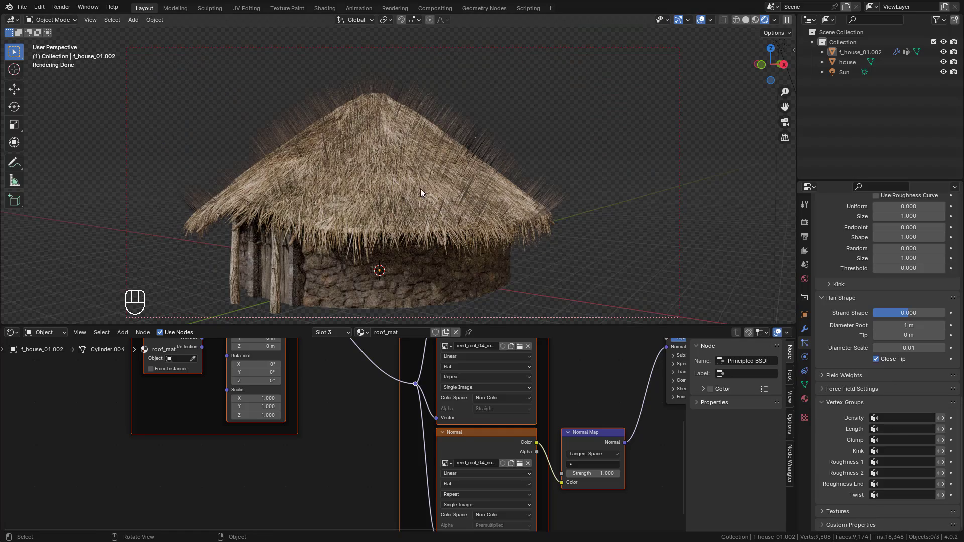
Select the roof mesh's faces around the peak in Edit Mode and expand the selection three times.
click(414, 164)
key(Tab)
middle_drag(421, 156, 421, 171)
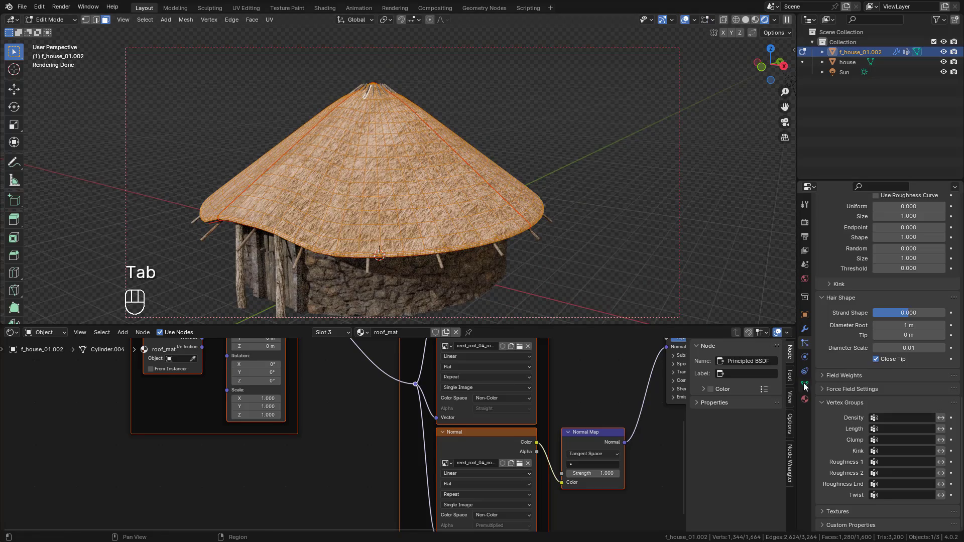
alt+click(374, 116)
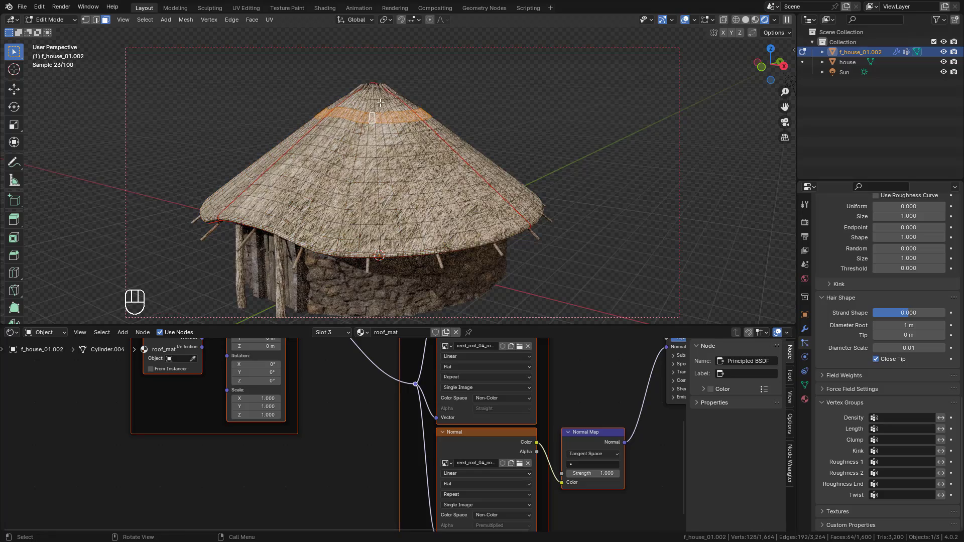
shift+middle_drag(381, 100, 383, 115)
middle_drag(384, 115, 384, 148)
drag(358, 94, 386, 118)
right_click(387, 118)
key(ctrl+KP_Add)
key(ctrl+KP_Add)
key(ctrl+KP_Add)
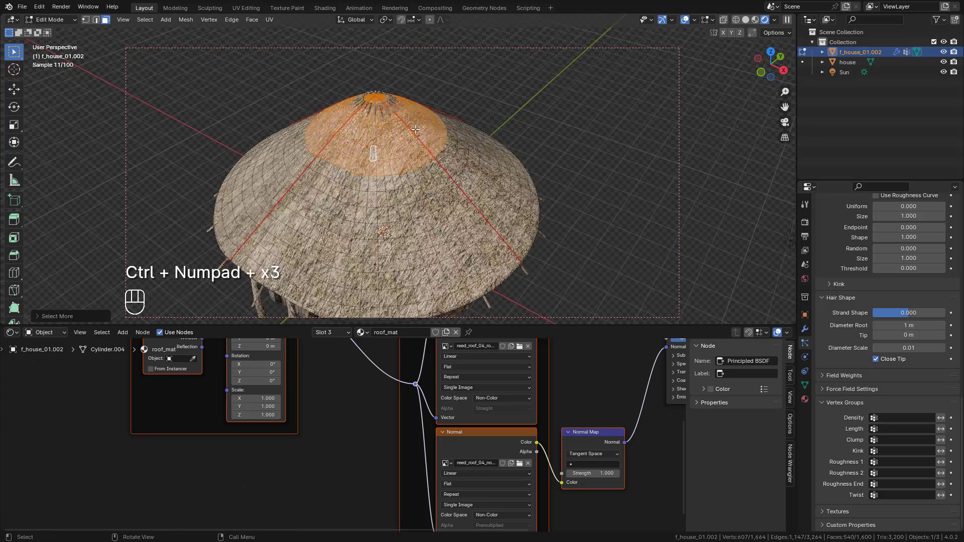
Create a new vertex group, assign the selected peak faces to it, and delete that group again.
click(805, 384)
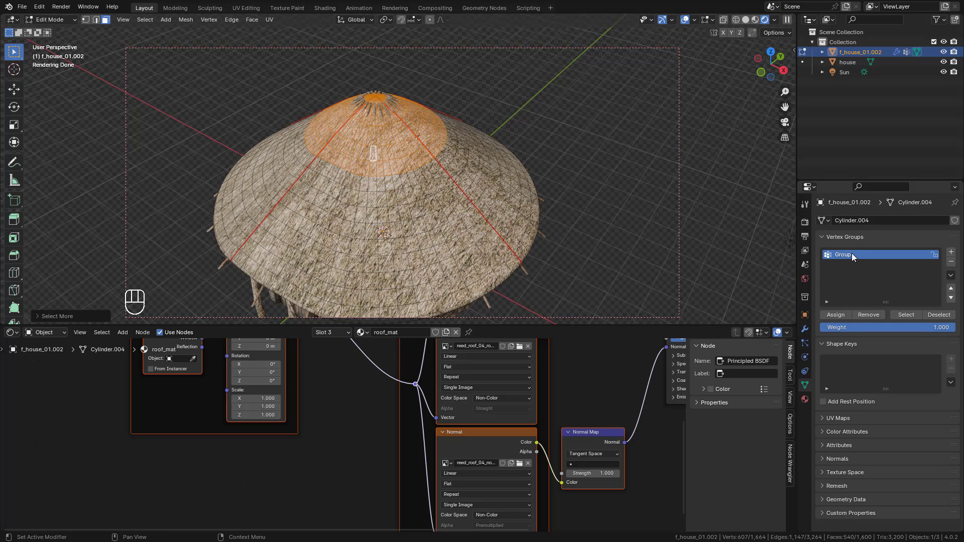
click(950, 252)
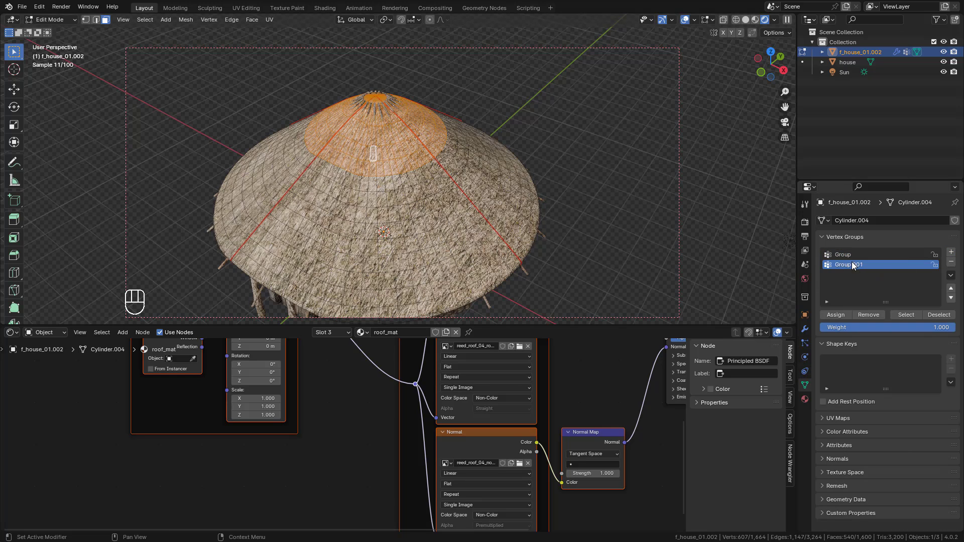
click(834, 315)
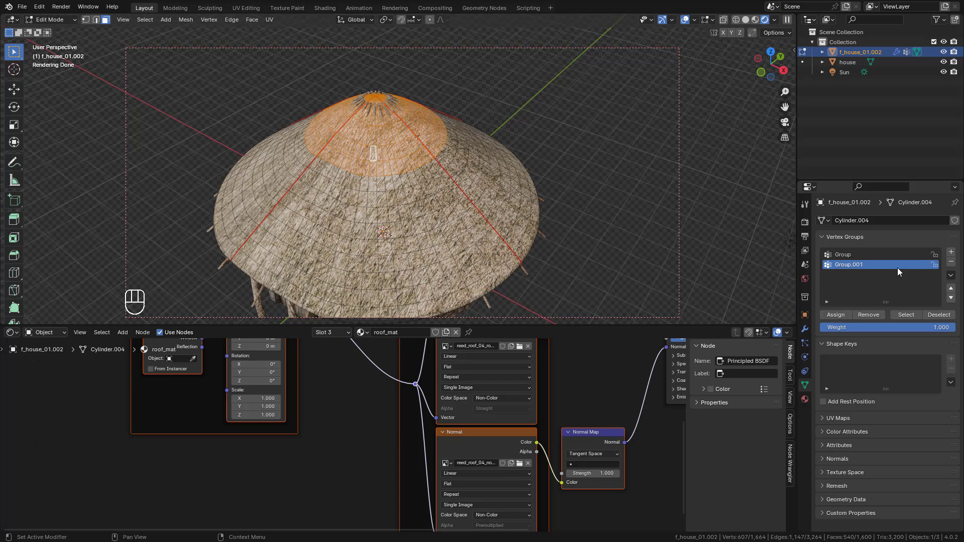
click(950, 264)
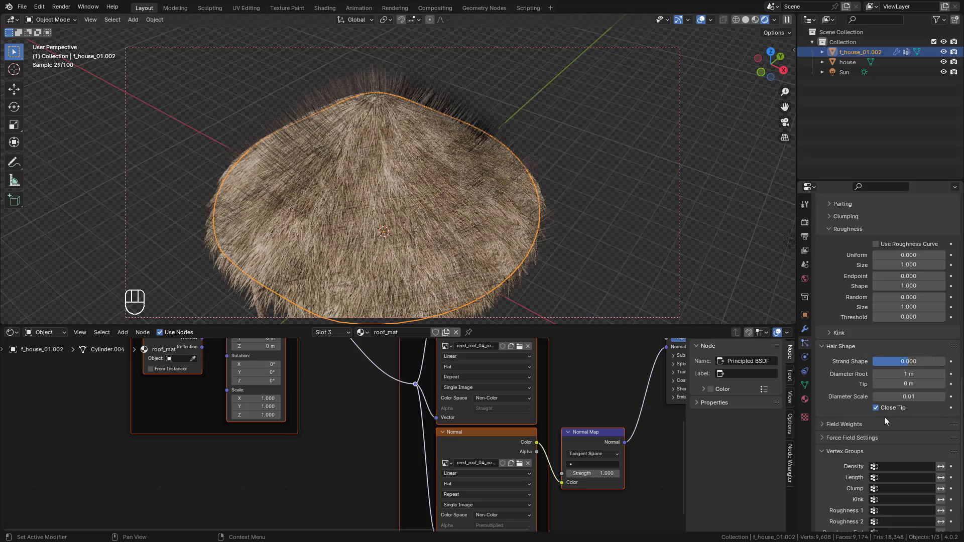
Return to Object Mode and assign the vertex group named Group as the second hair system's density.
scroll(884, 417, down, 3)
click(899, 418)
click(898, 432)
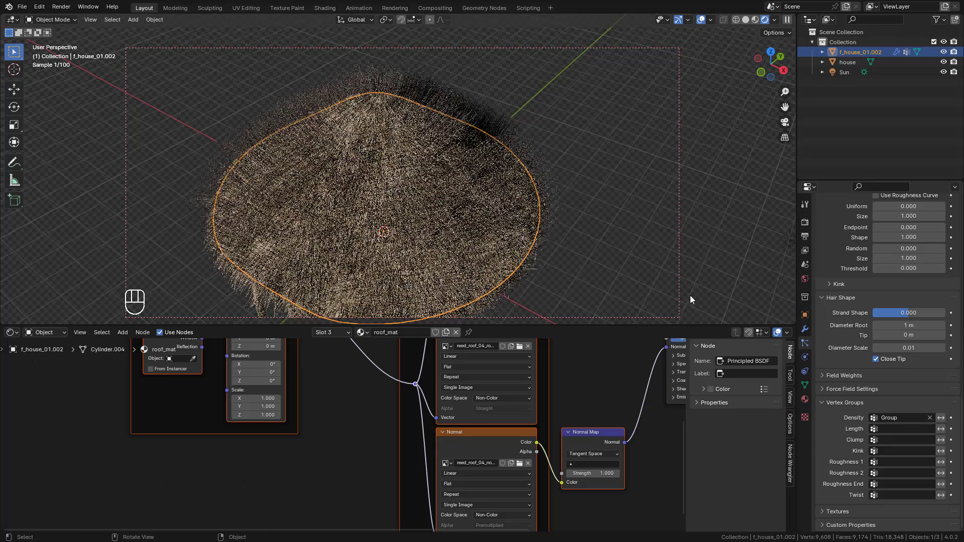
middle_drag(677, 279, 574, 154)
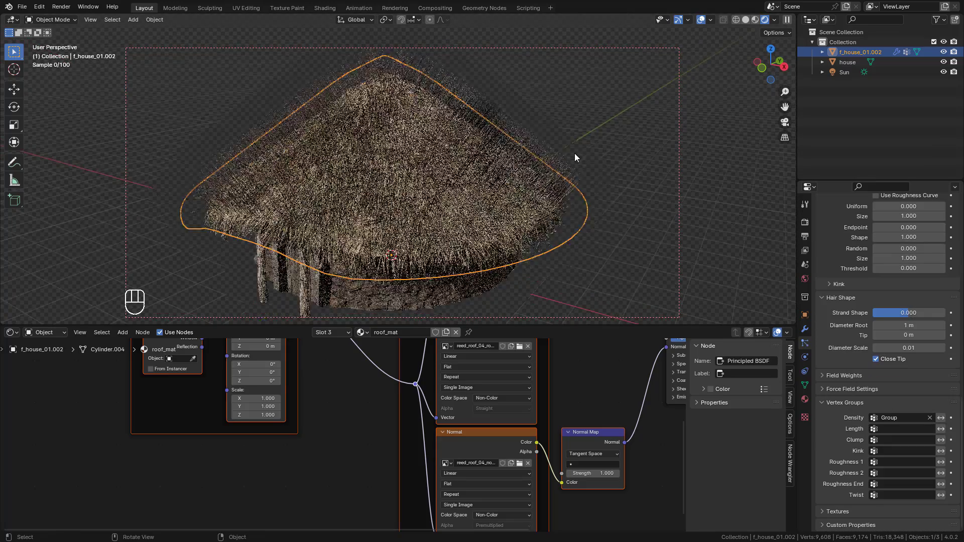